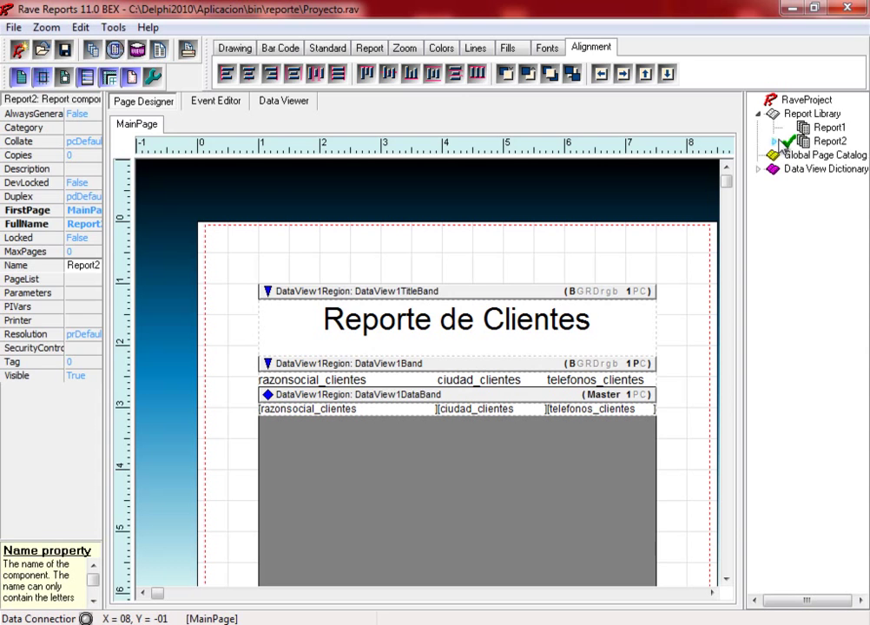
Step: Select Report2 in the report library and rename it as ReporteCliente
double_click(794, 128)
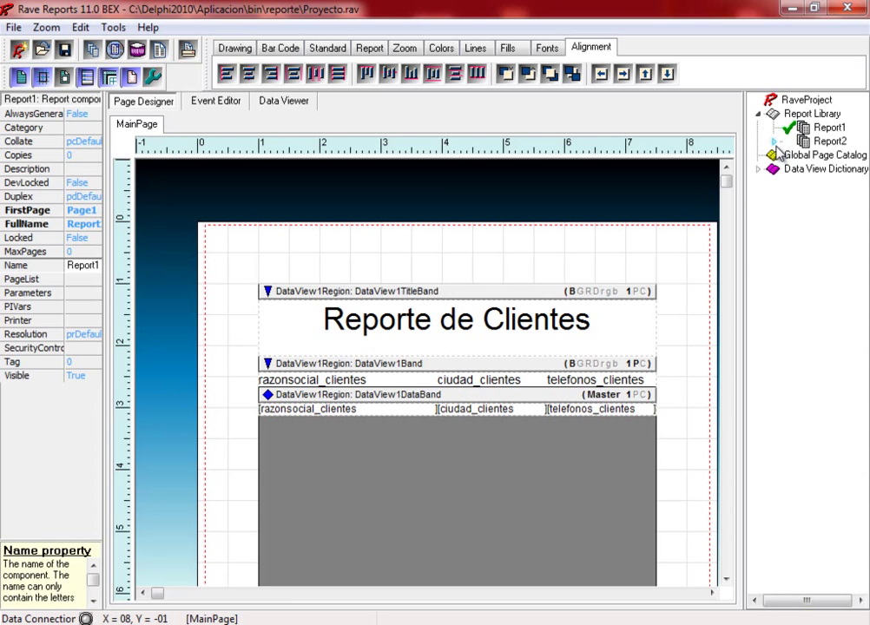
double_click(792, 141)
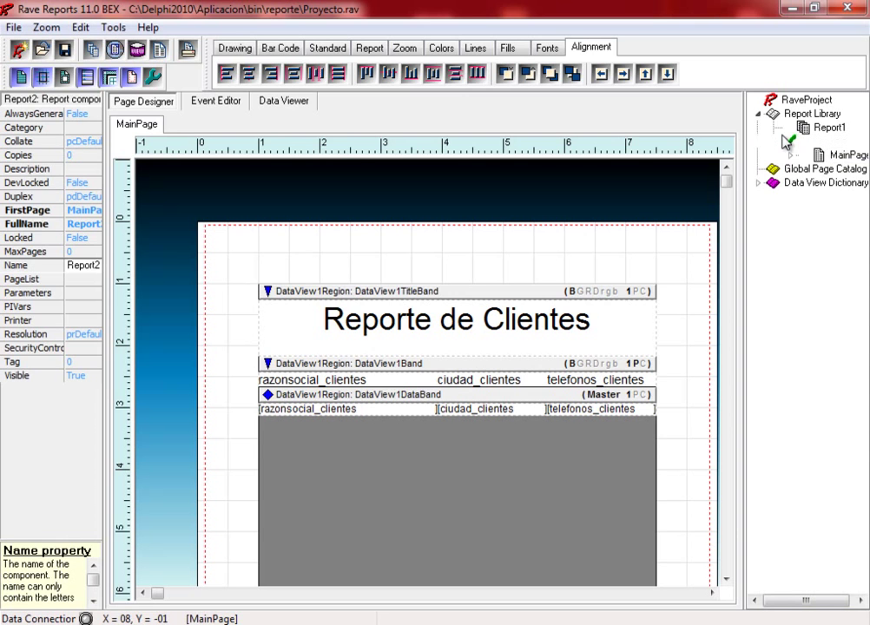
double_click(825, 128)
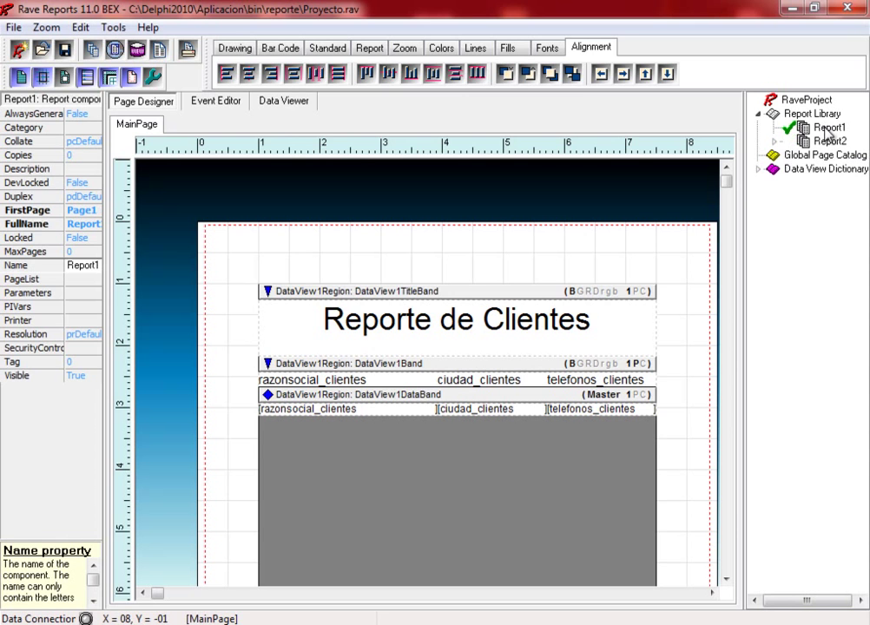
double_click(825, 140)
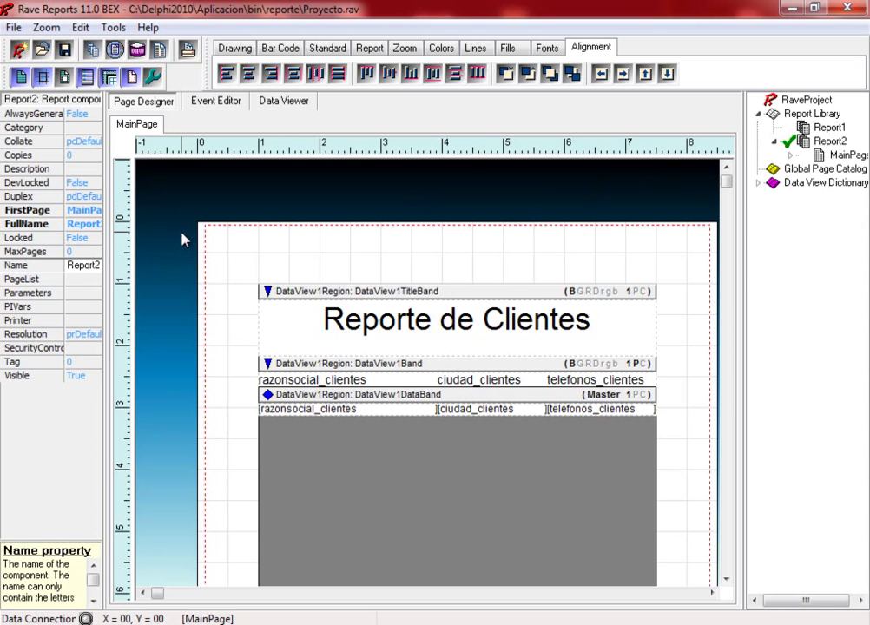
click(79, 262)
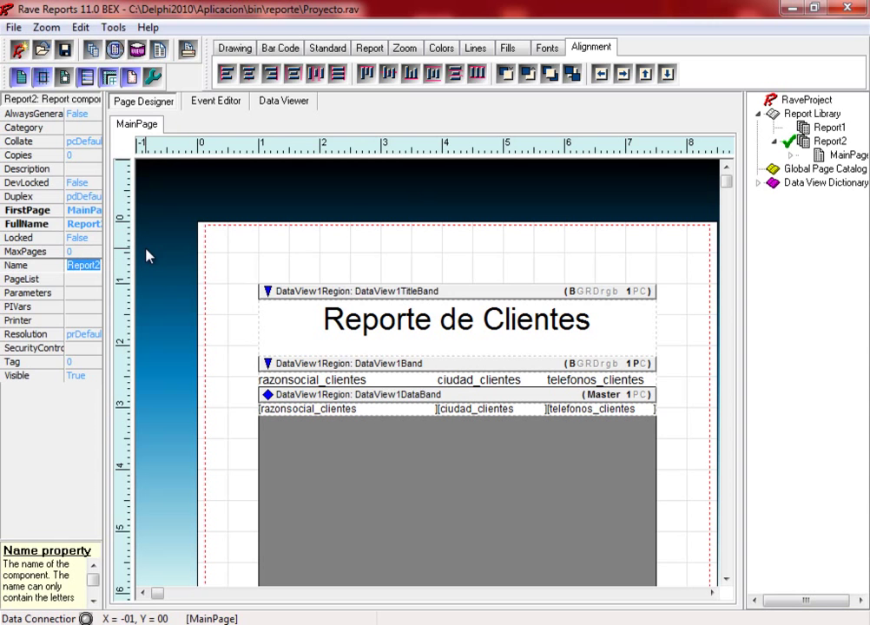
key(BackSpace)
text(Rep)
text(orte)
text(C)
text(lie)
text(nte)
key(Return)
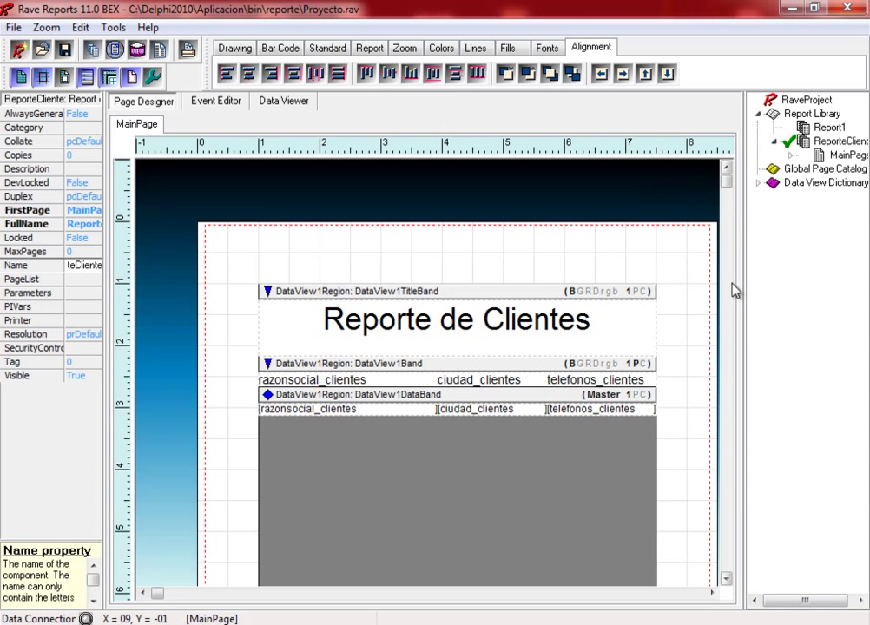
Step: Shorten the title band under "Reporte de Clientes" to a height of about 0.6
click(725, 578)
click(726, 578)
click(726, 578)
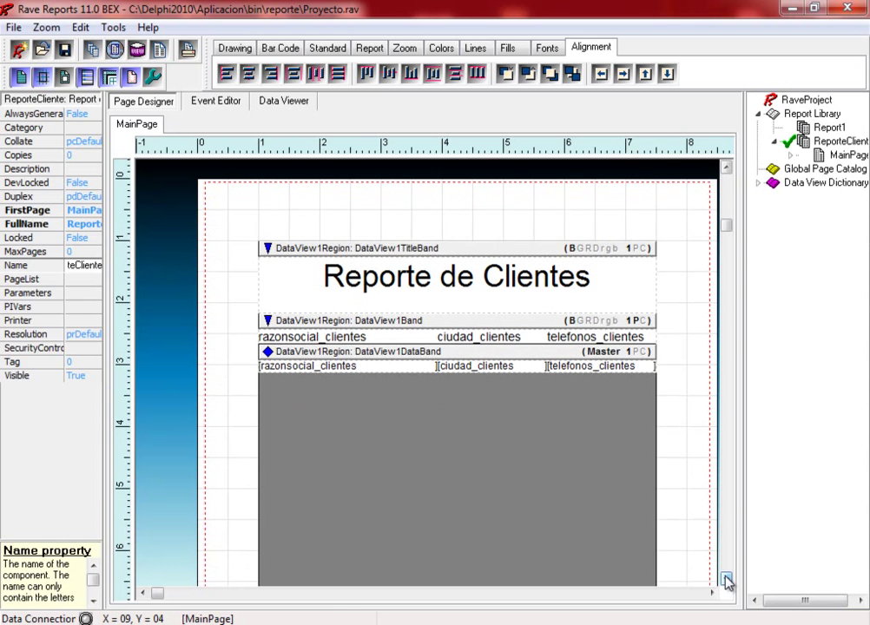
click(375, 339)
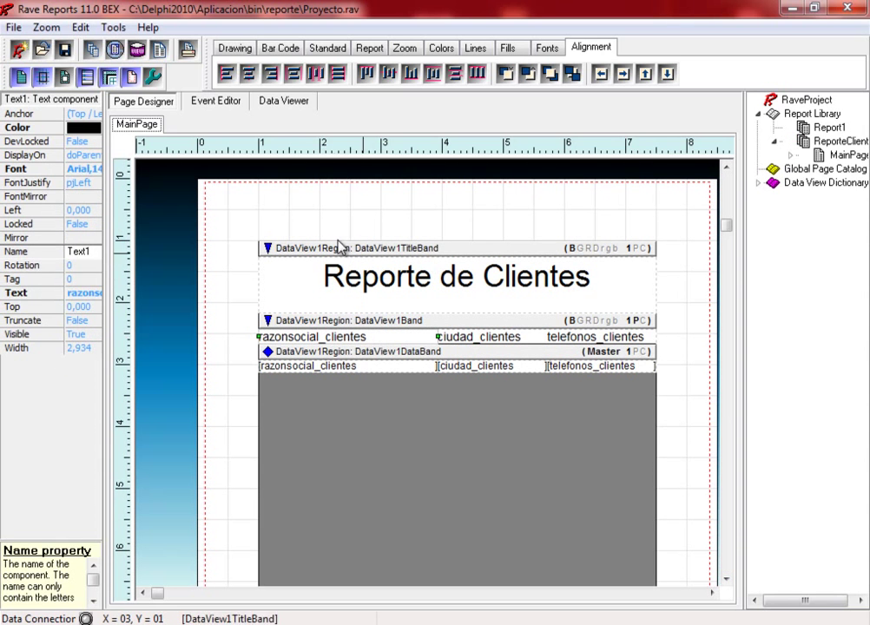
drag(726, 228, 743, 217)
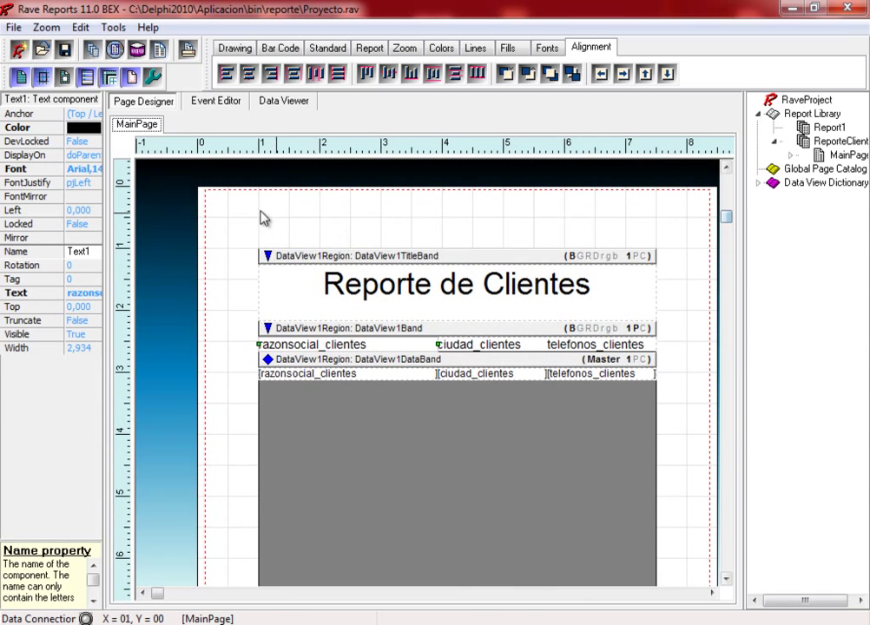
click(285, 274)
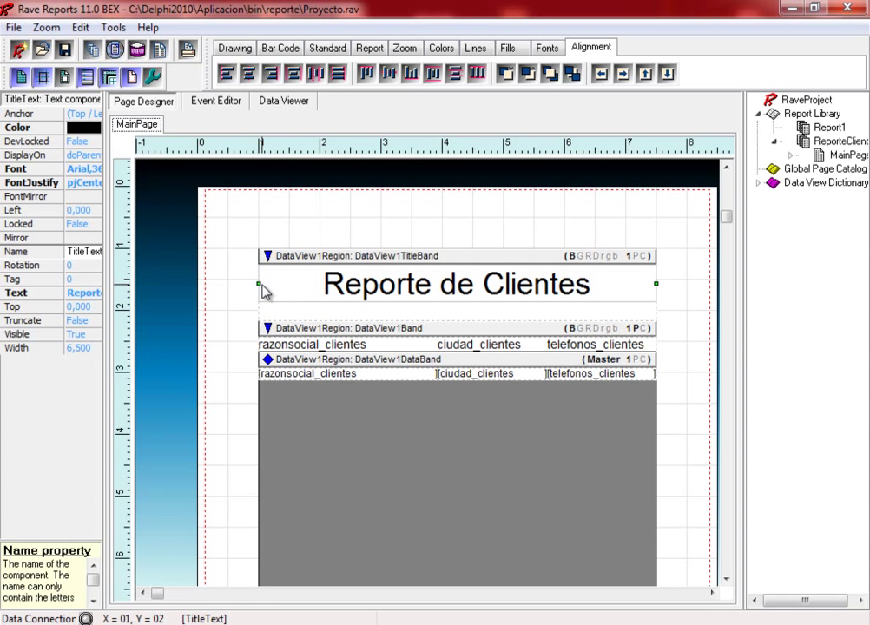
click(363, 246)
click(391, 261)
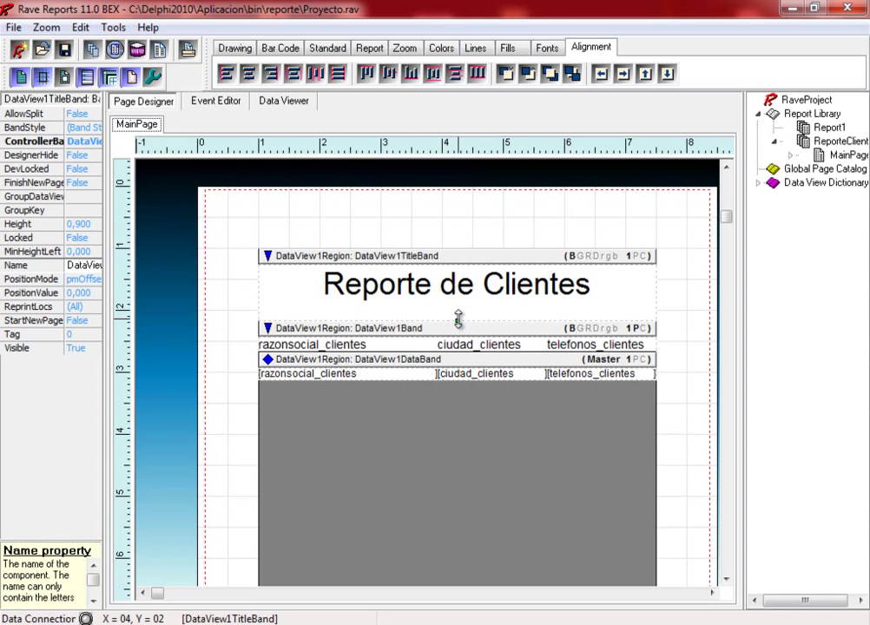
drag(458, 322, 472, 304)
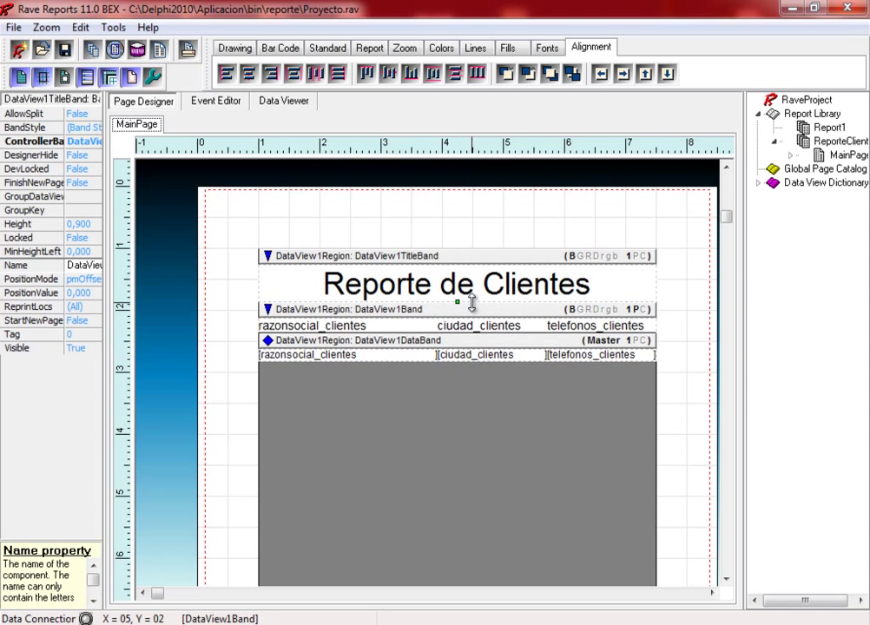
click(339, 328)
click(668, 272)
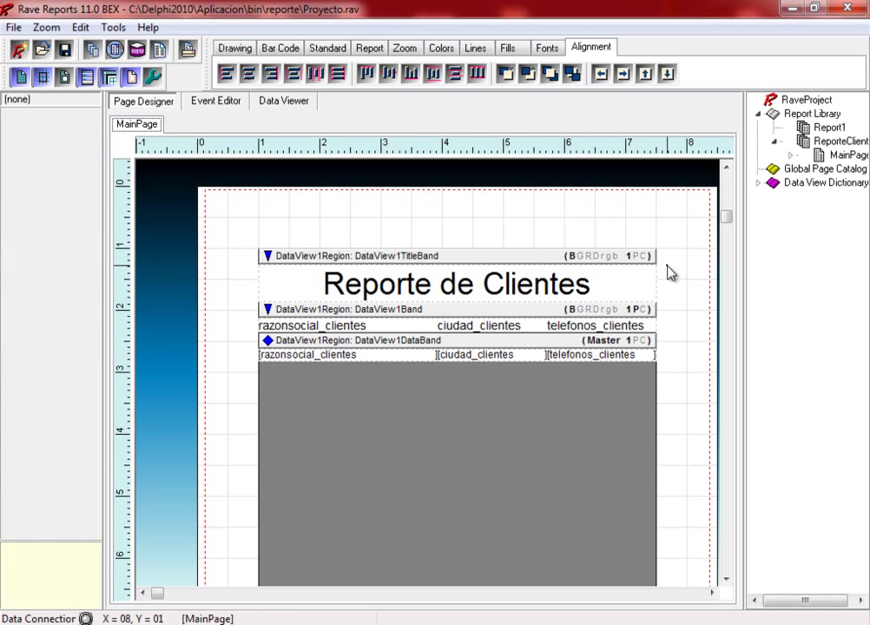
click(653, 276)
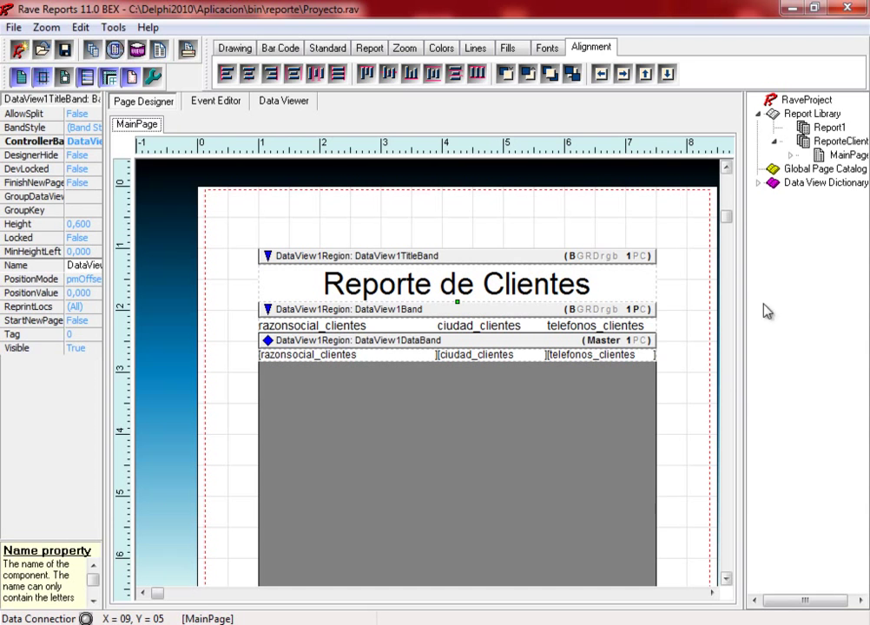
Step: Stretch DataView1Region to the page's side and lower margins, with left 0.12, width 8.24 and height about 9.4
drag(725, 217, 763, 471)
click(650, 557)
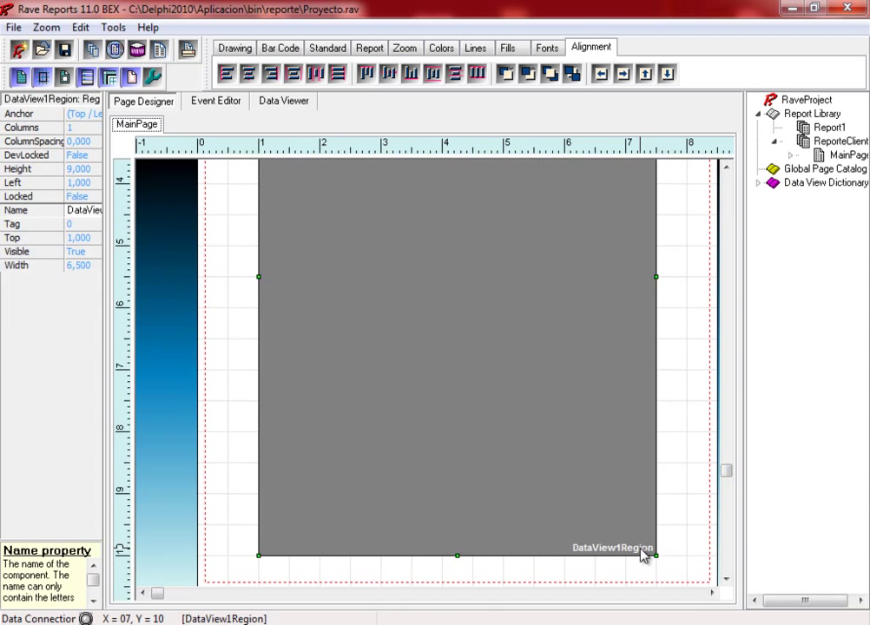
drag(657, 556, 706, 559)
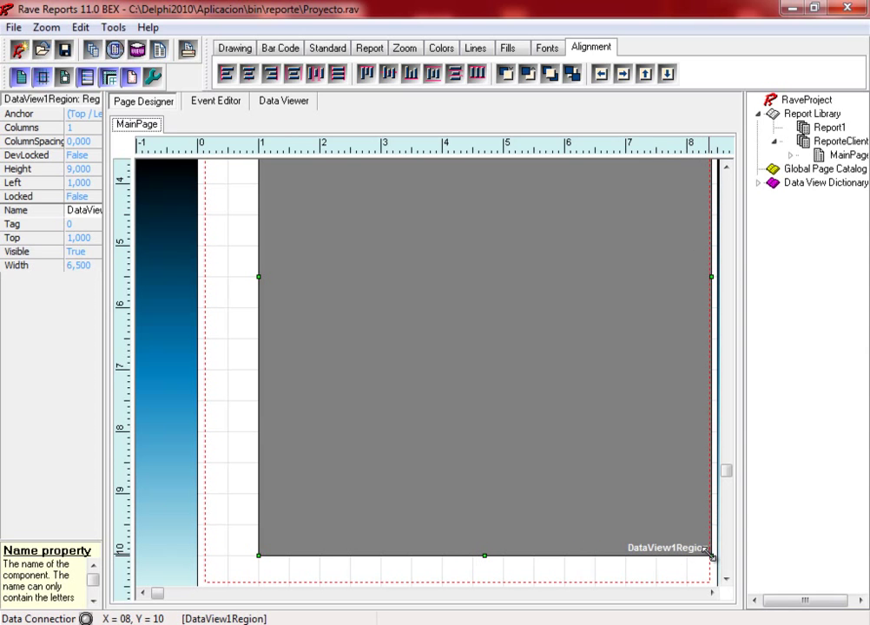
drag(705, 553, 705, 554)
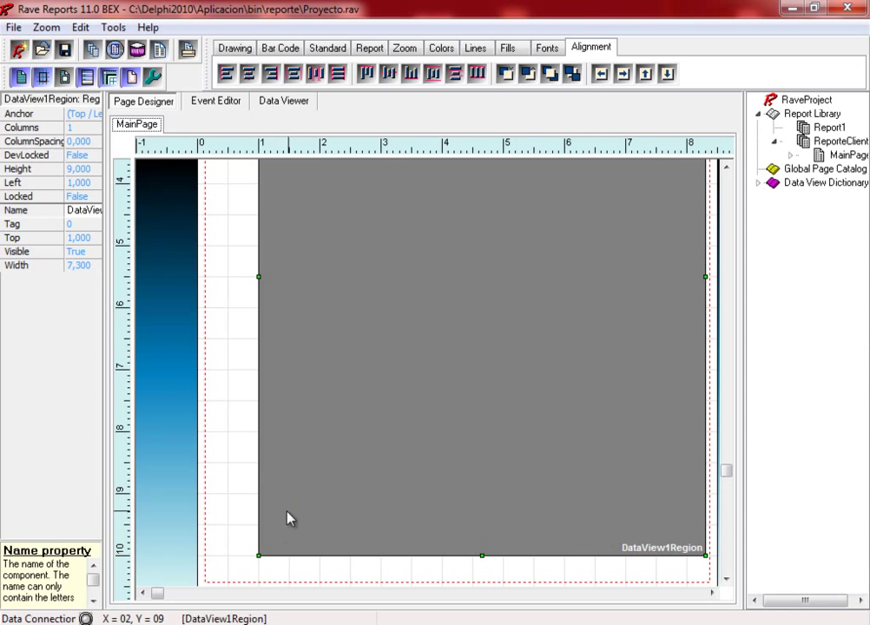
drag(258, 554, 200, 558)
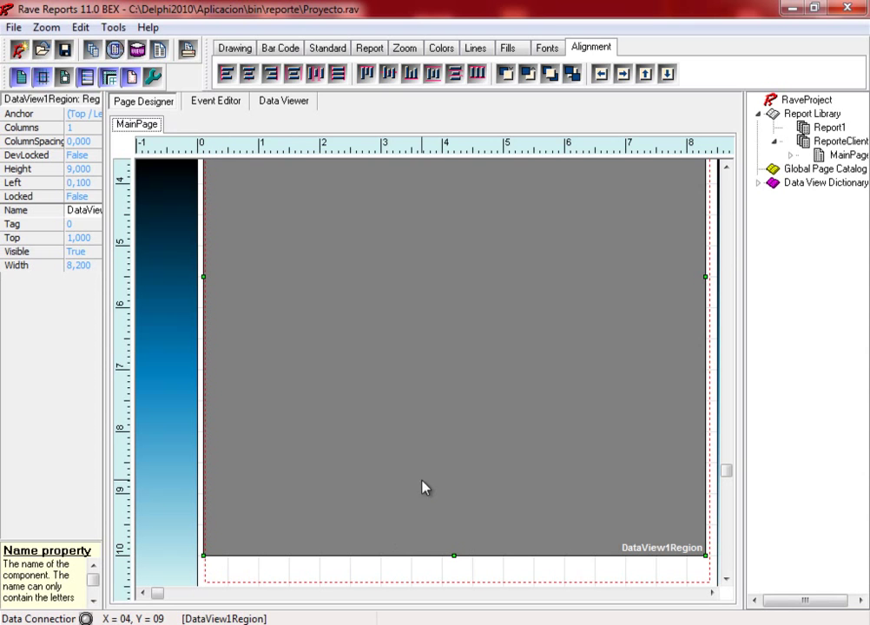
key(shift+Right)
key(shift+Right)
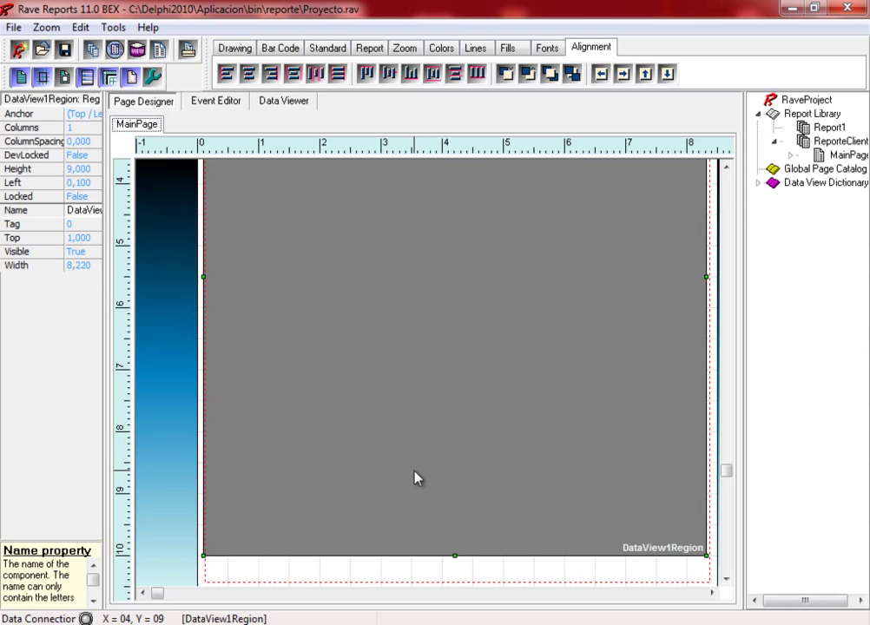
key(Right)
key(Right)
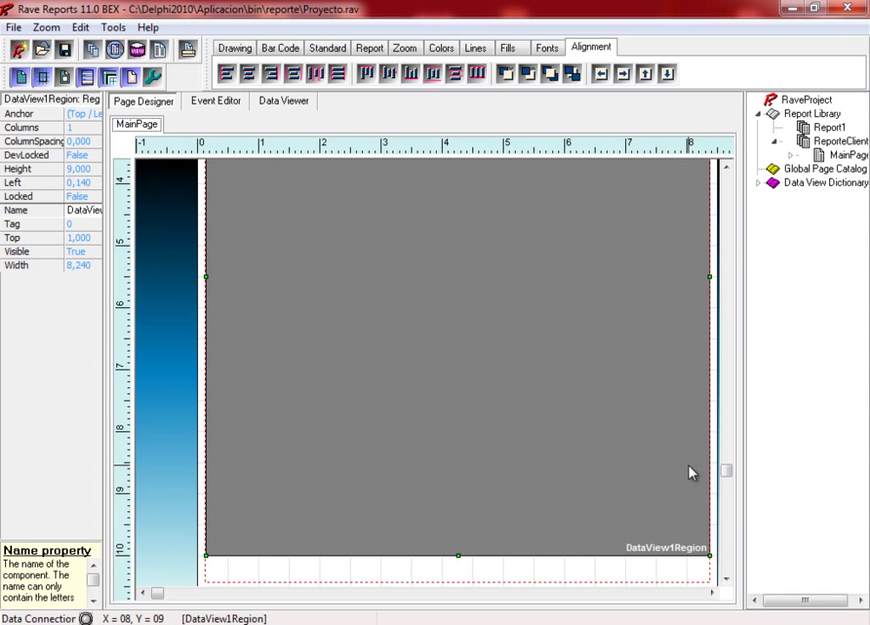
key(Left)
key(Left)
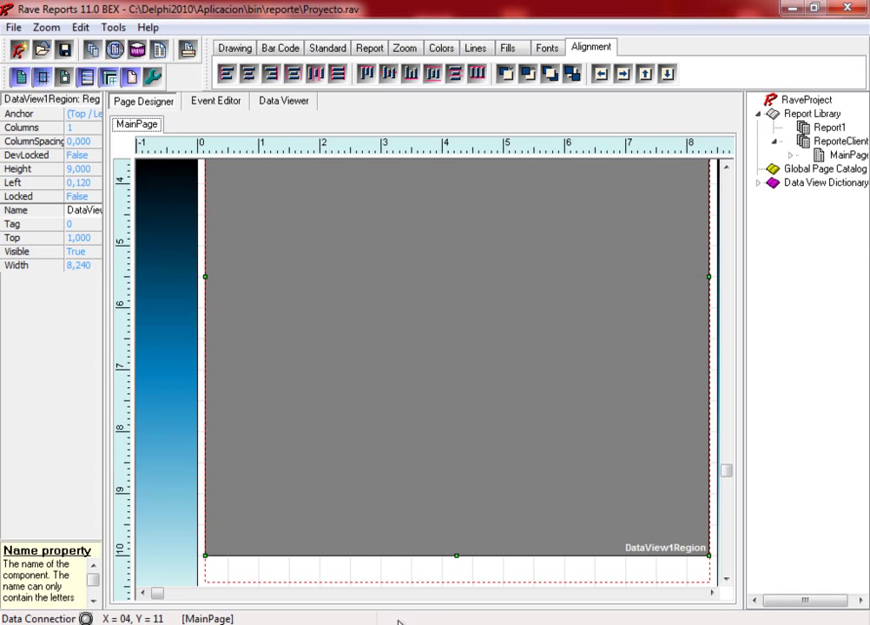
drag(457, 557, 462, 579)
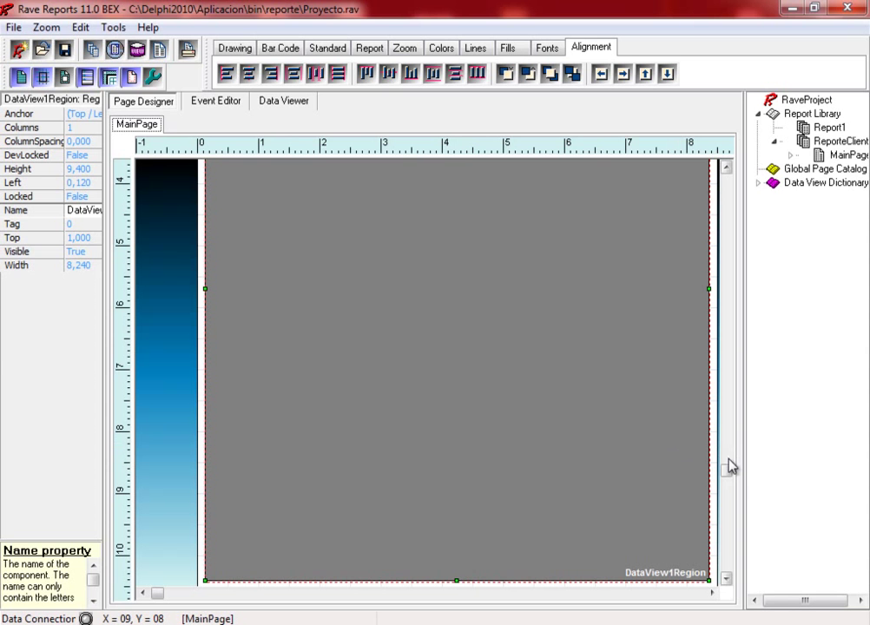
Step: Move DataView1Region up to a top position of 0.04 and shorten its height to about 9.25
drag(728, 472, 728, 195)
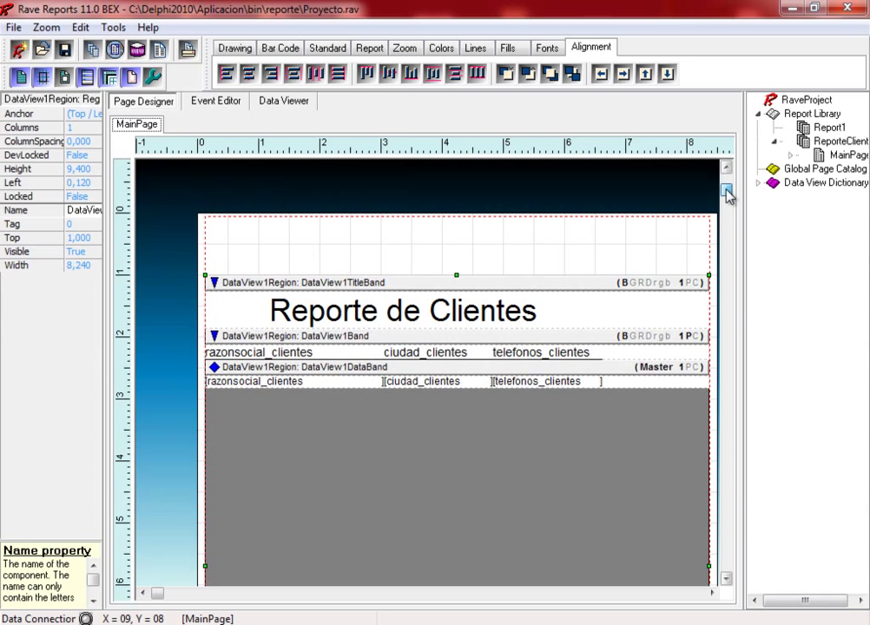
drag(733, 188, 749, 487)
drag(464, 418, 465, 377)
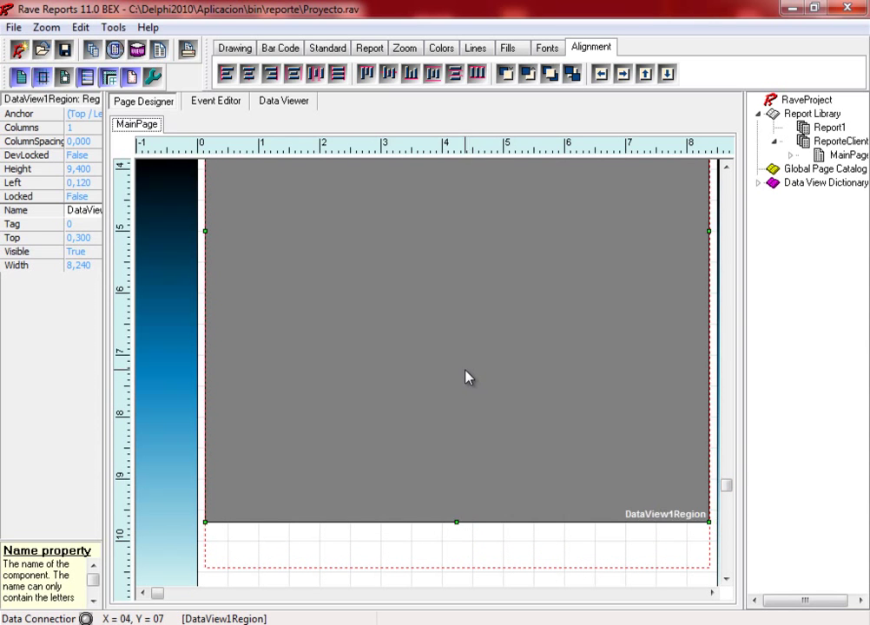
drag(729, 487, 723, 234)
mouse_move(543, 450)
mouse_down()
mouse_move(542, 424)
mouse_move(542, 435)
mouse_up()
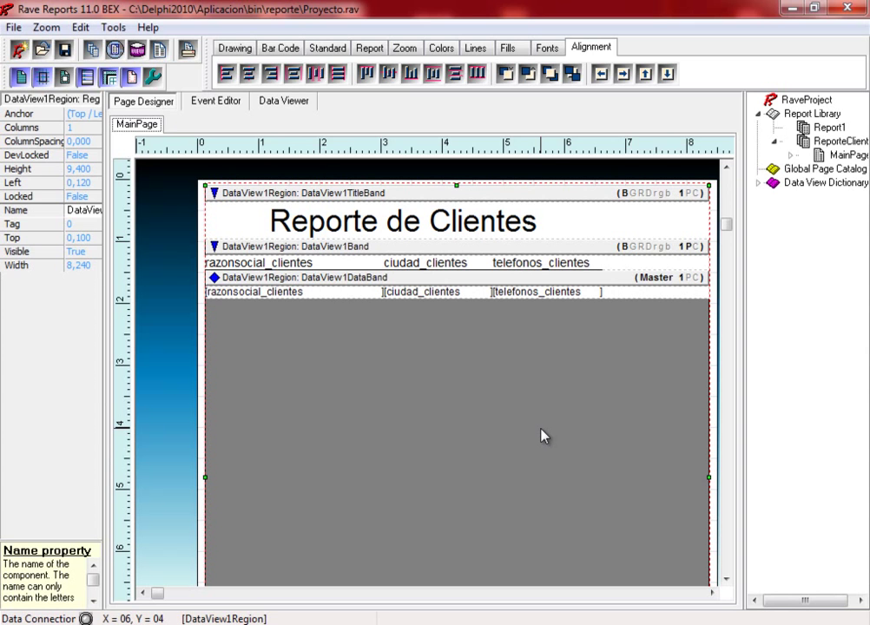
drag(542, 435, 542, 434)
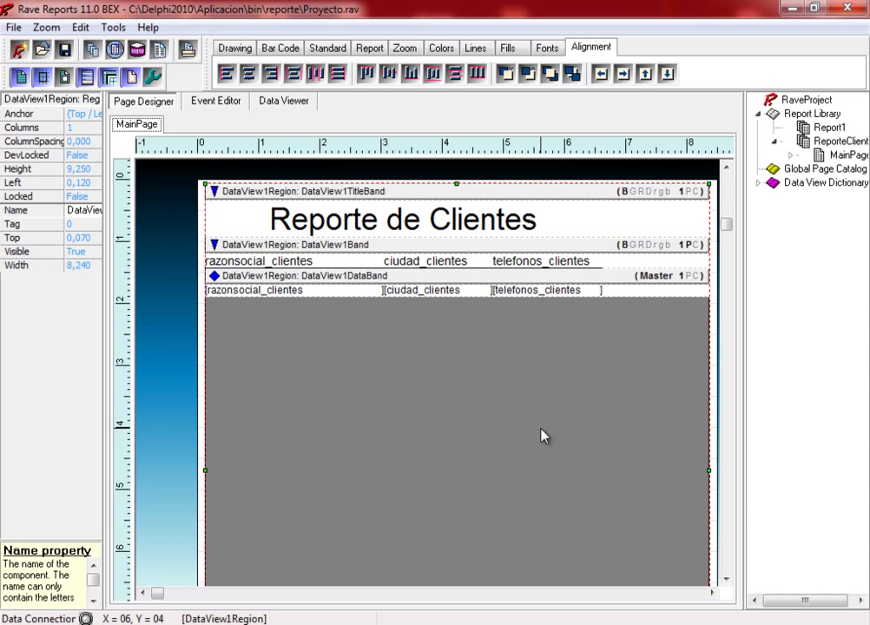
drag(541, 430, 541, 428)
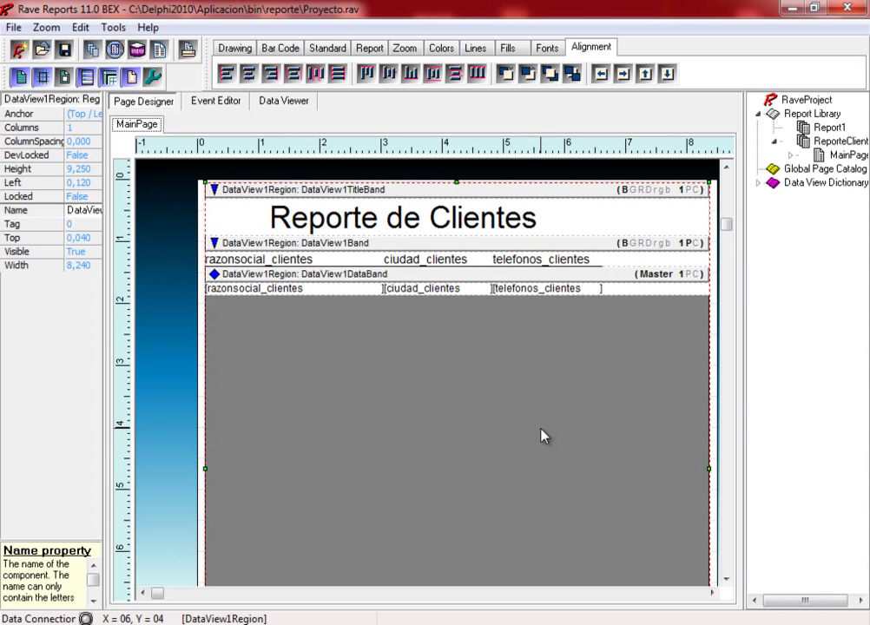
Step: Fit DataView1Region to the page margins with a height of 10.35 and top position of 0.07, and save the project
drag(730, 227, 728, 499)
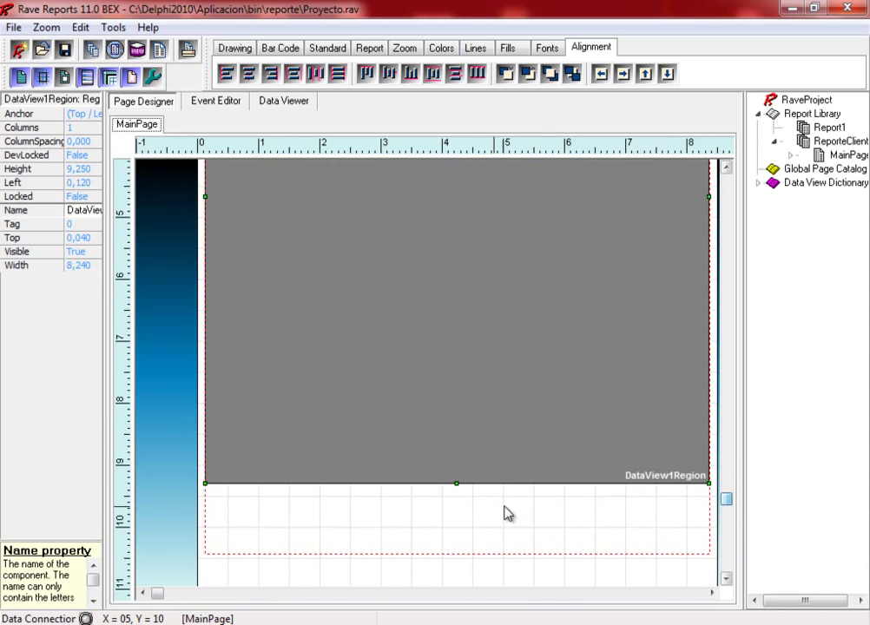
drag(457, 483, 465, 551)
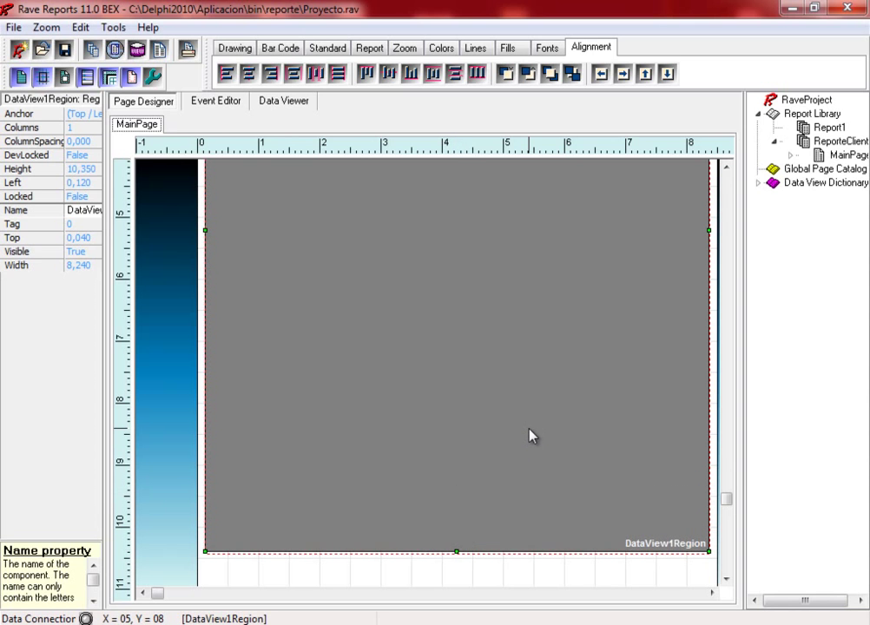
key(Down)
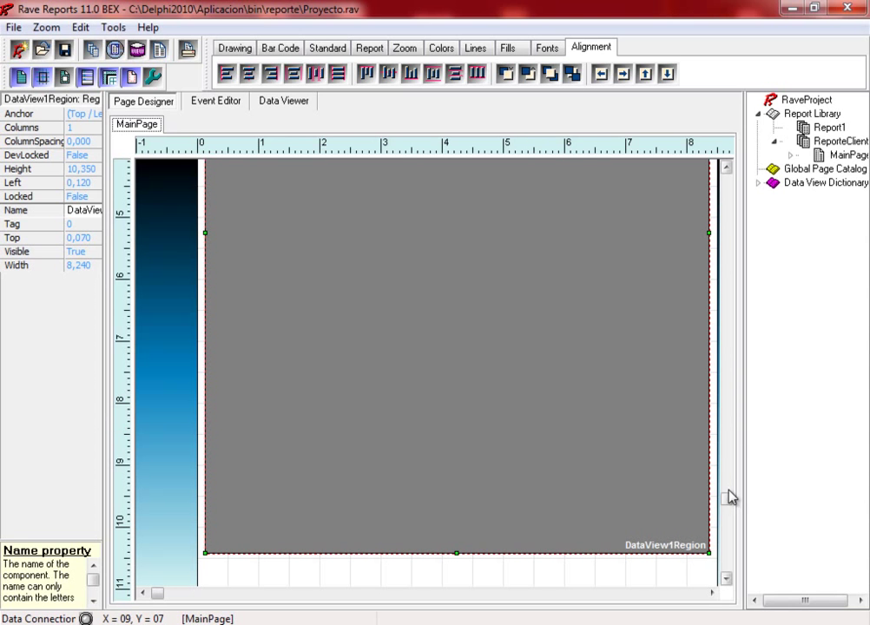
drag(727, 499, 710, 216)
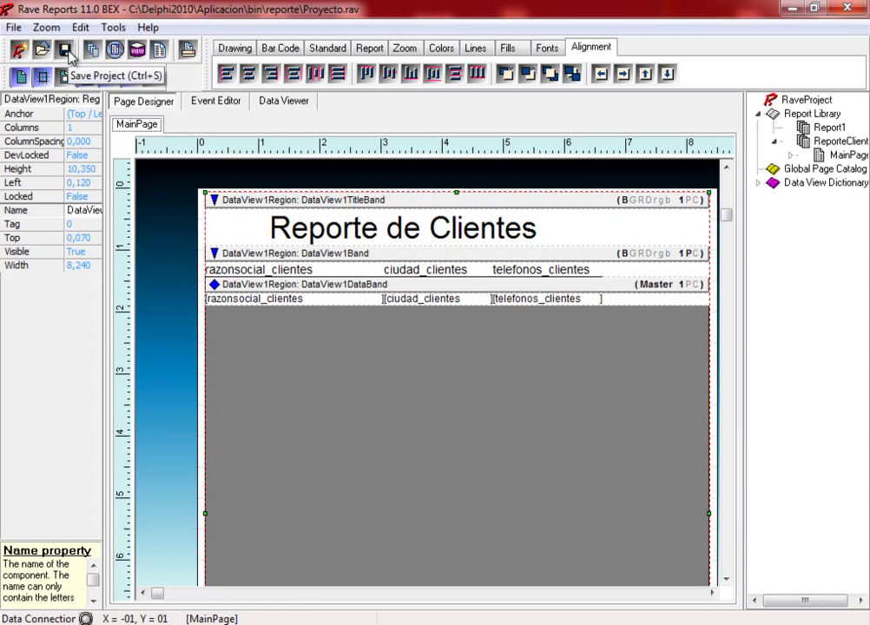
click(65, 50)
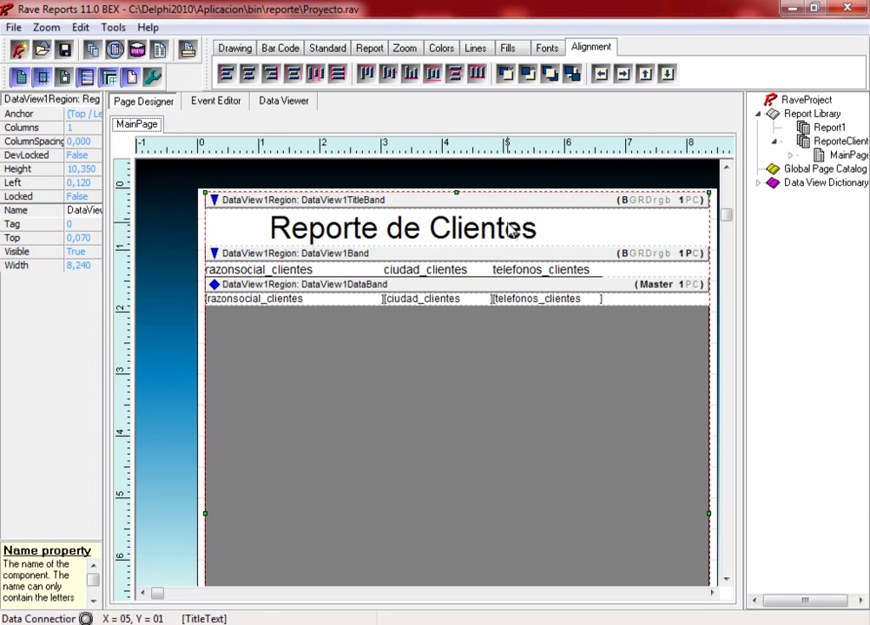
Step: Left-align the "Reporte de Clientes" title text by setting its font justification to pjLeft
click(409, 228)
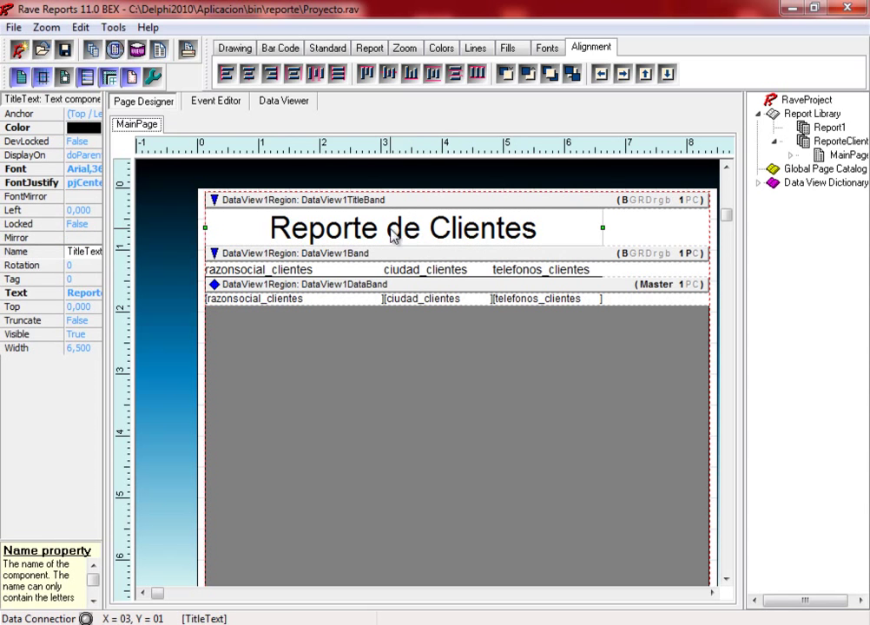
click(94, 186)
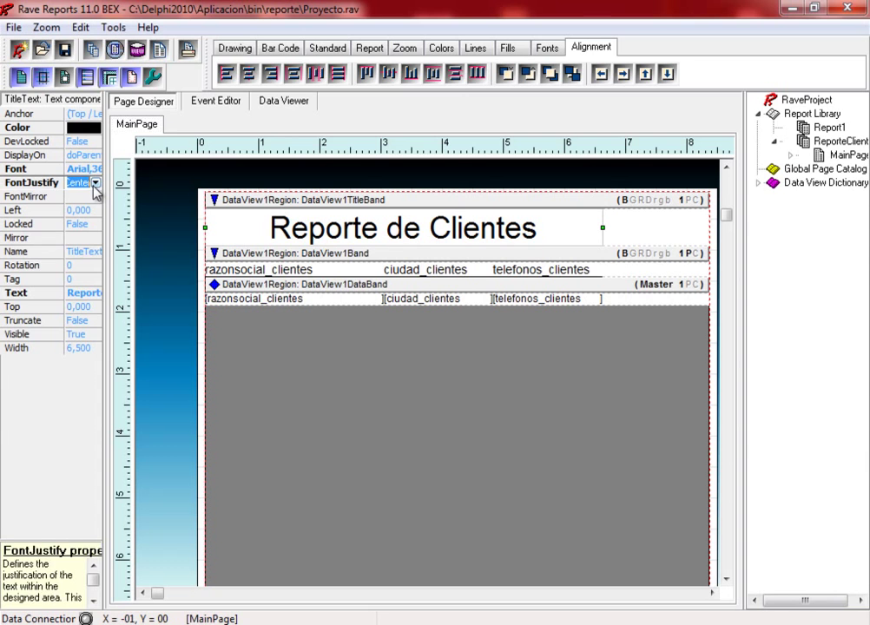
click(94, 183)
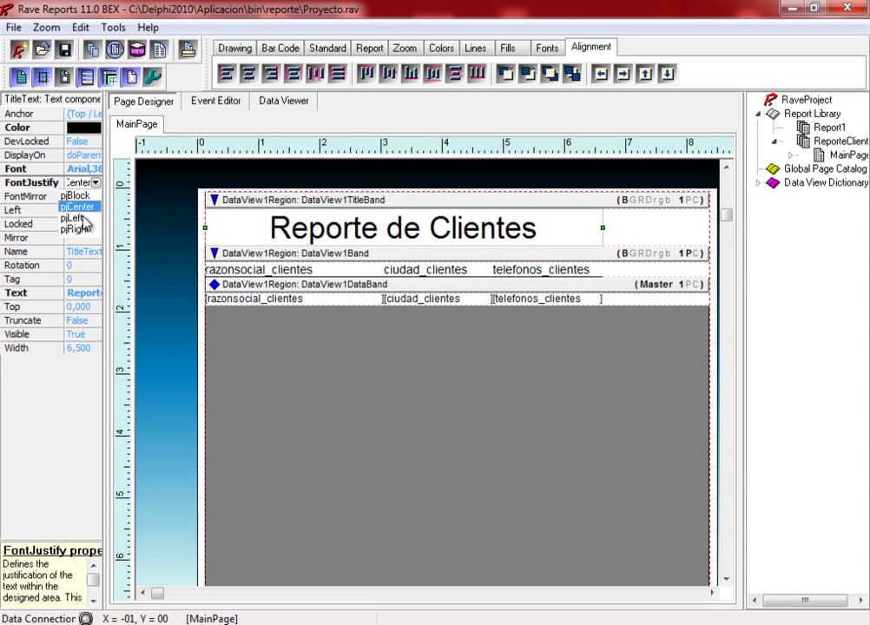
click(83, 219)
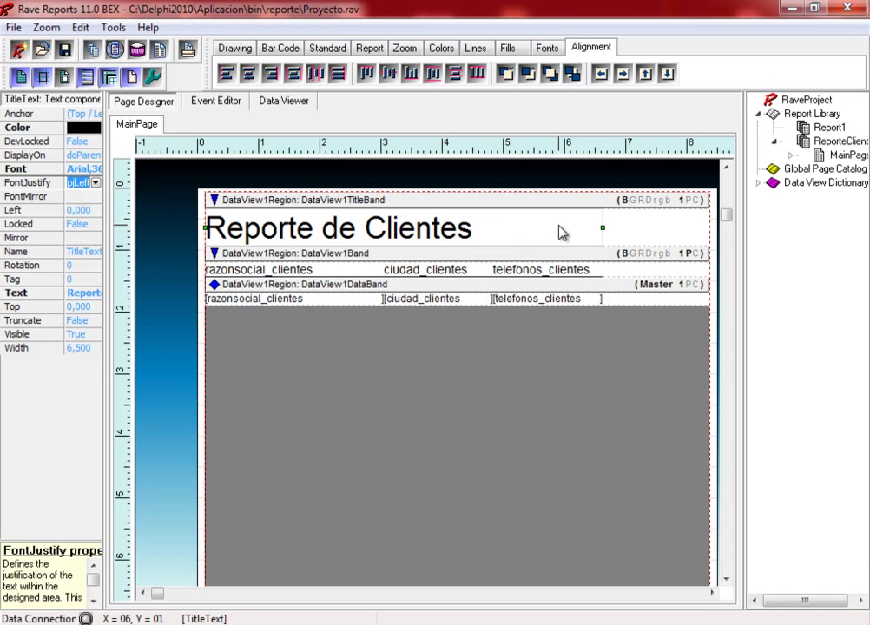
click(555, 410)
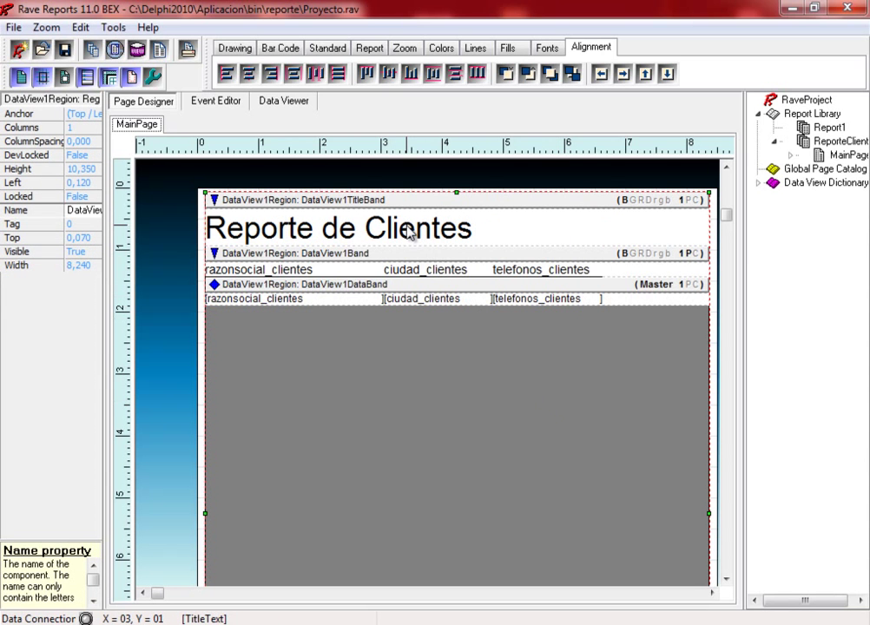
Step: Change the razonsocial_clientes column heading in DataView1Band to "Razón Social"
click(306, 273)
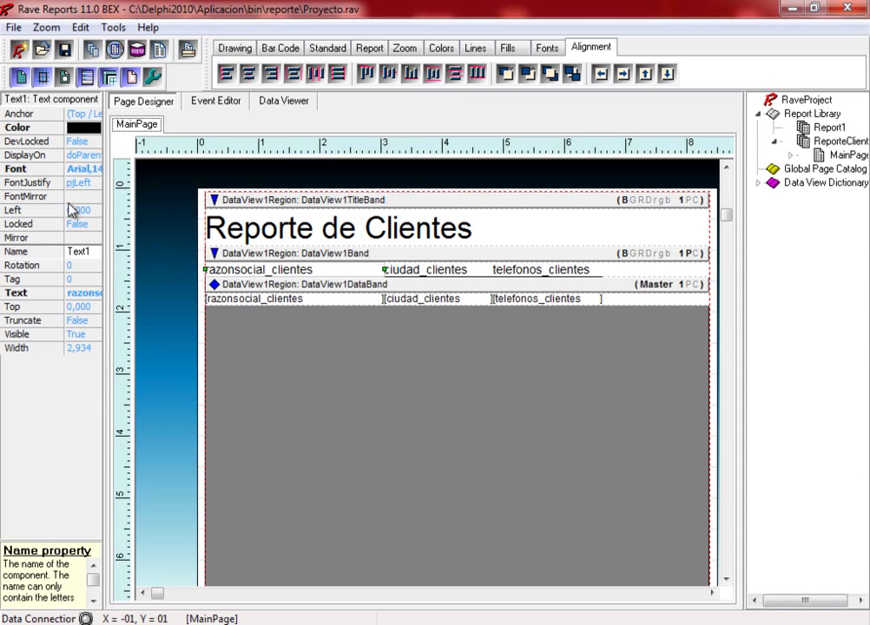
click(87, 292)
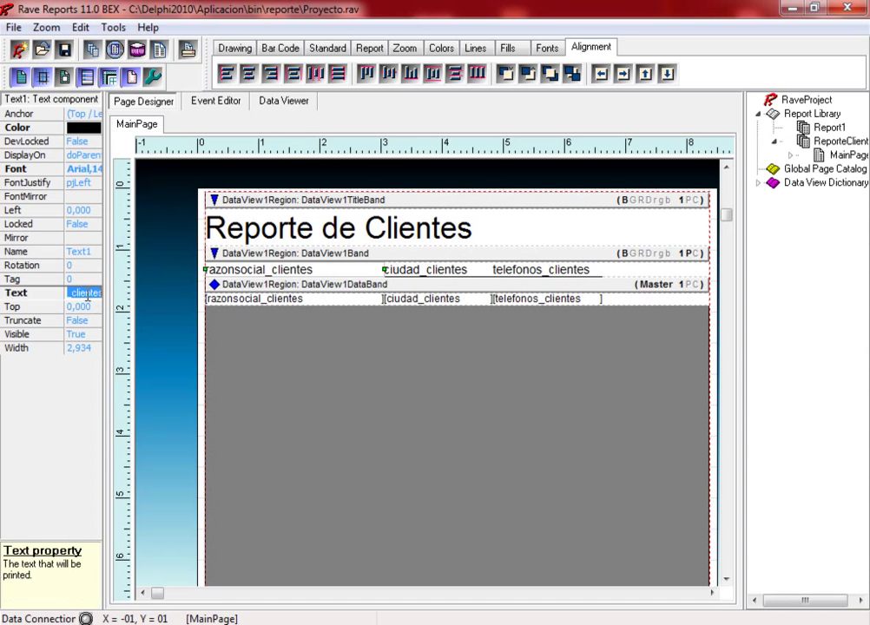
key(BackSpace)
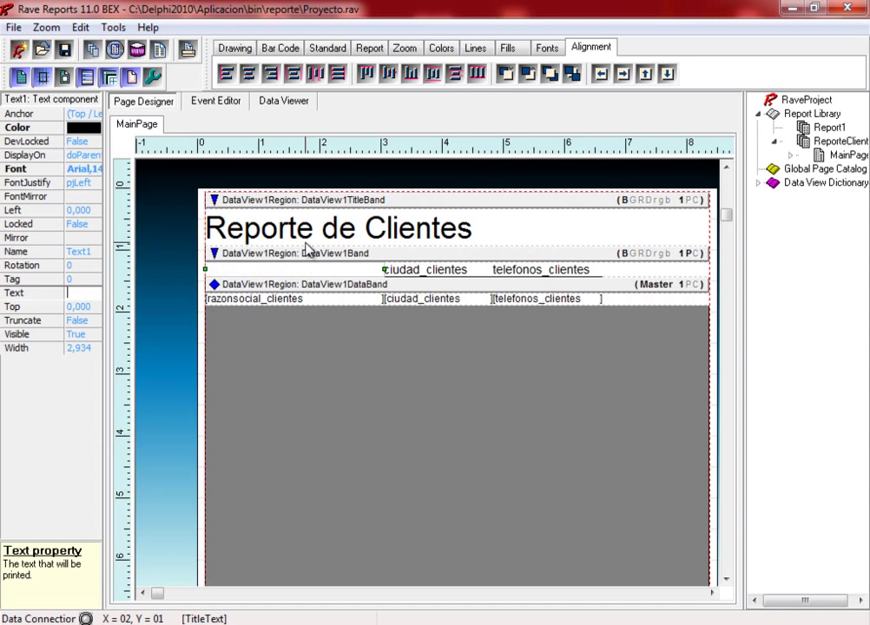
text(Razón So)
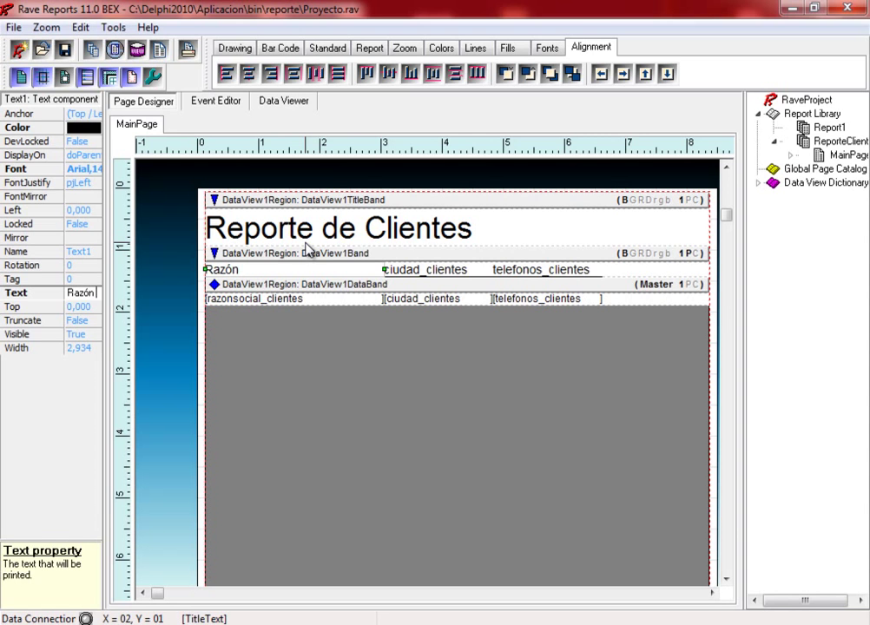
text(al)
Step: Change the ciudad_clientes column heading in DataView1Band to "Ciudad"
click(454, 272)
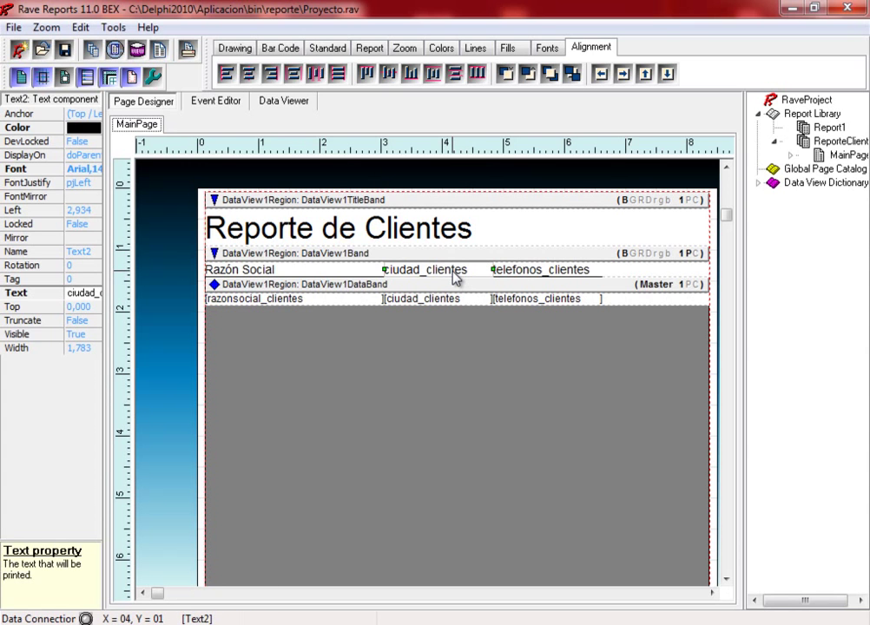
click(81, 293)
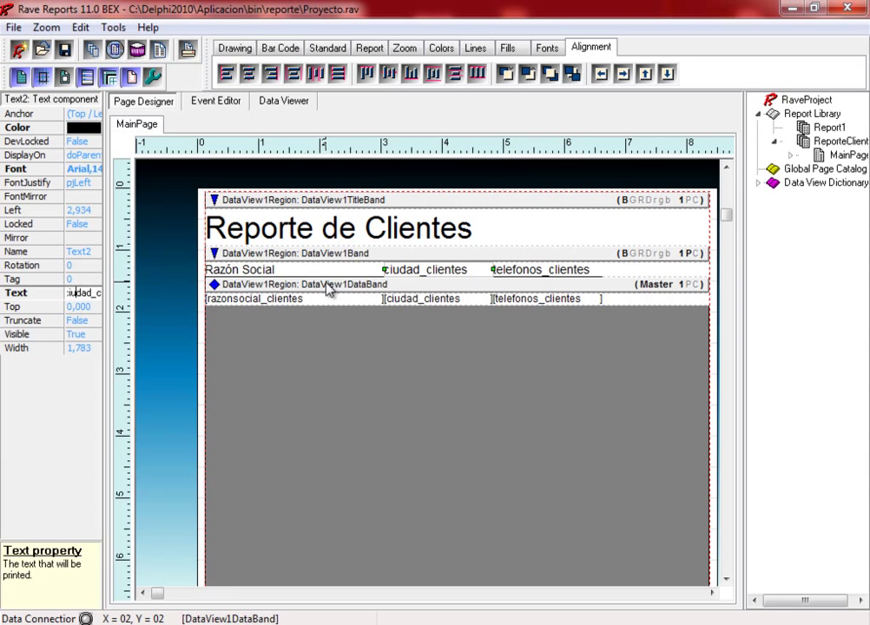
key(Home)
key(shift+End)
key(Delete)
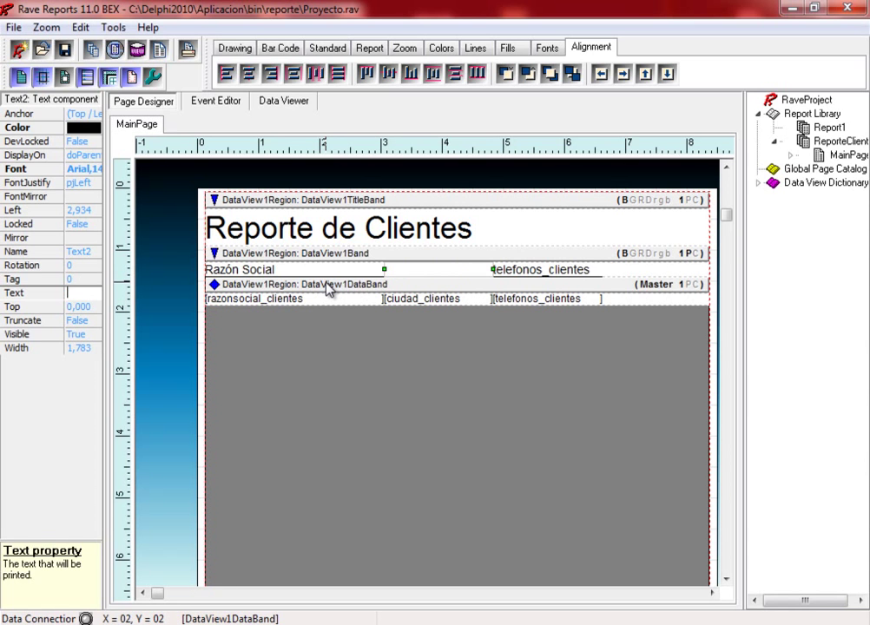
text(Ciudad)
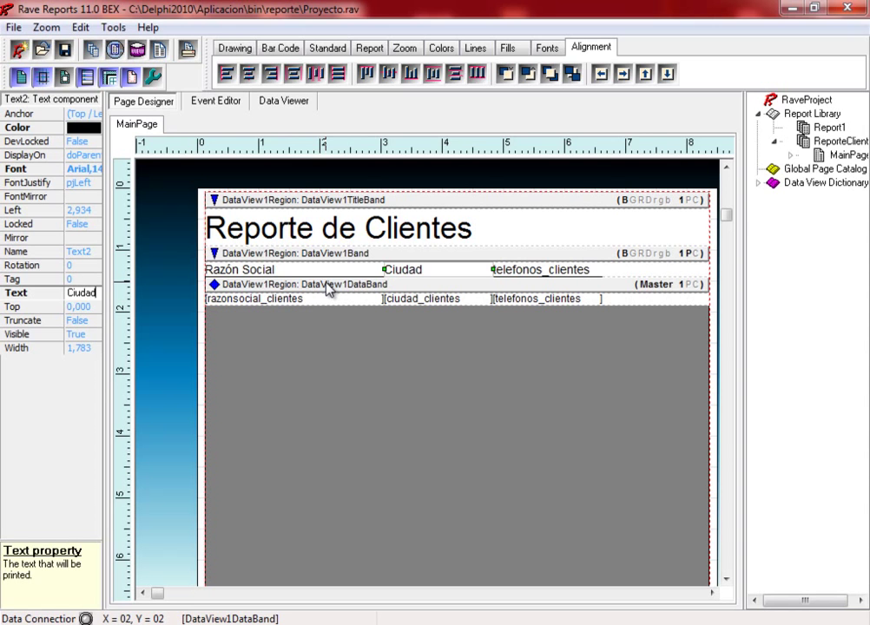
Step: Replace the telefonos_clientes column heading in DataView1Band with "Teléfonos"
click(548, 270)
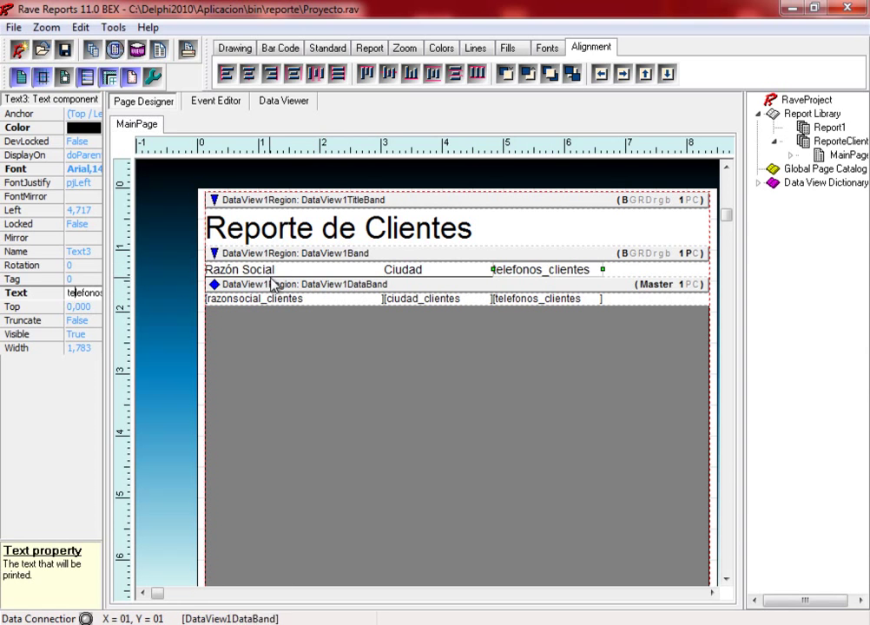
key(Delete)
key(Delete)
key(Delete)
key(Delete)
key(Delete)
key(Delete)
key(Delete)
key(Delete)
key(Delete)
key(Delete)
key(Delete)
key(Delete)
key(Delete)
key(Delete)
key(Delete)
key(Delete)
key(Delete)
key(Delete)
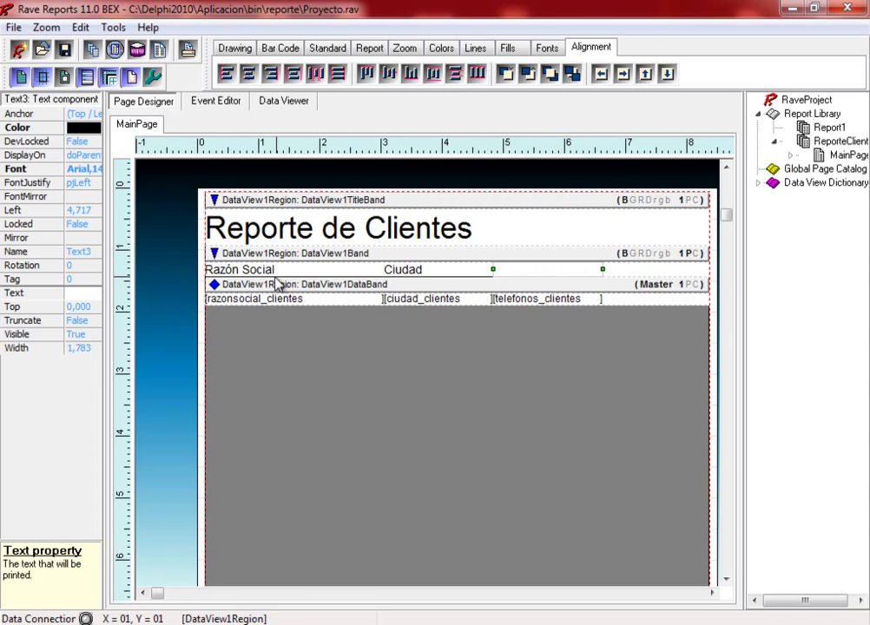
text(R)
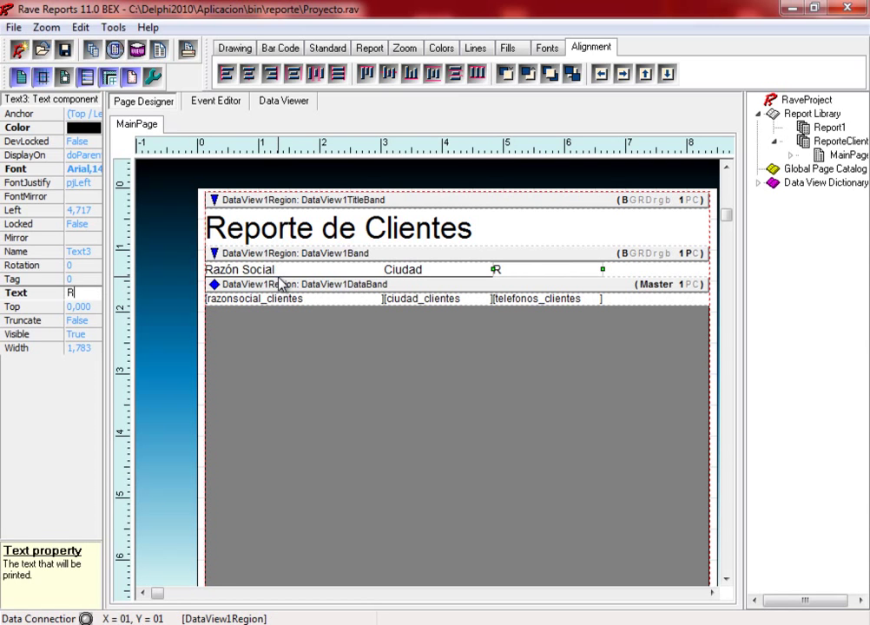
text(Tel)
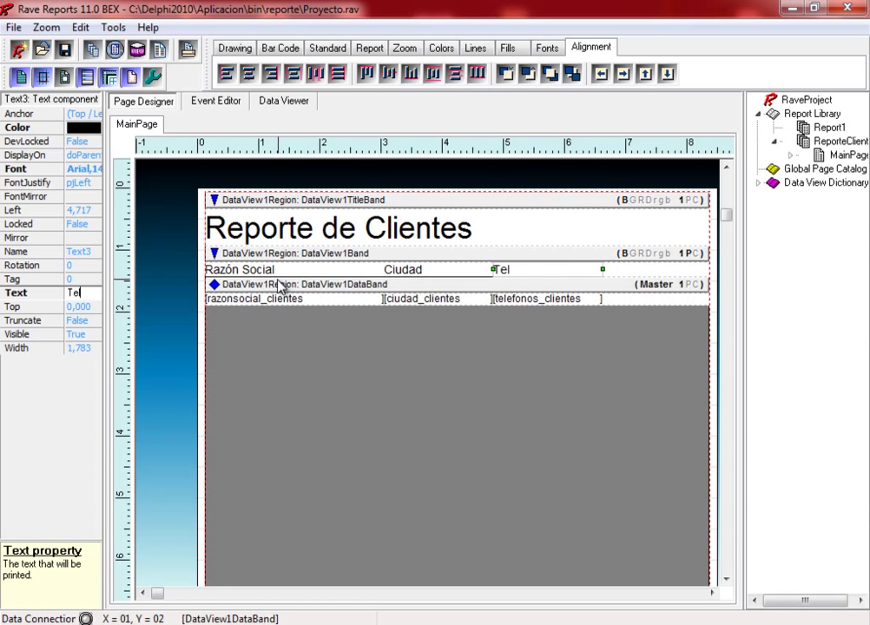
text(éfonos)
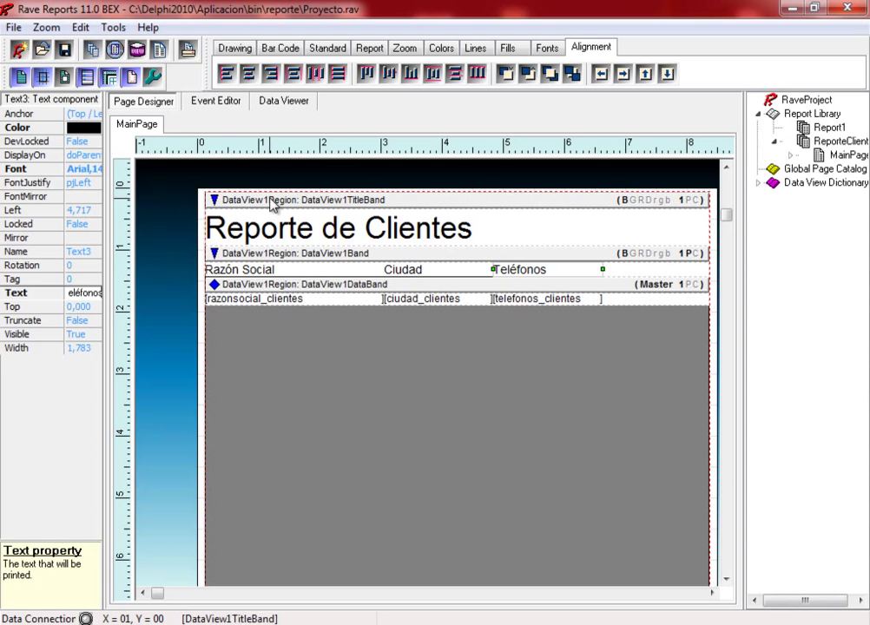
Step: Move the Teléfonos heading and the telefonos_clientes data field right to a left position of about 5.117
click(537, 270)
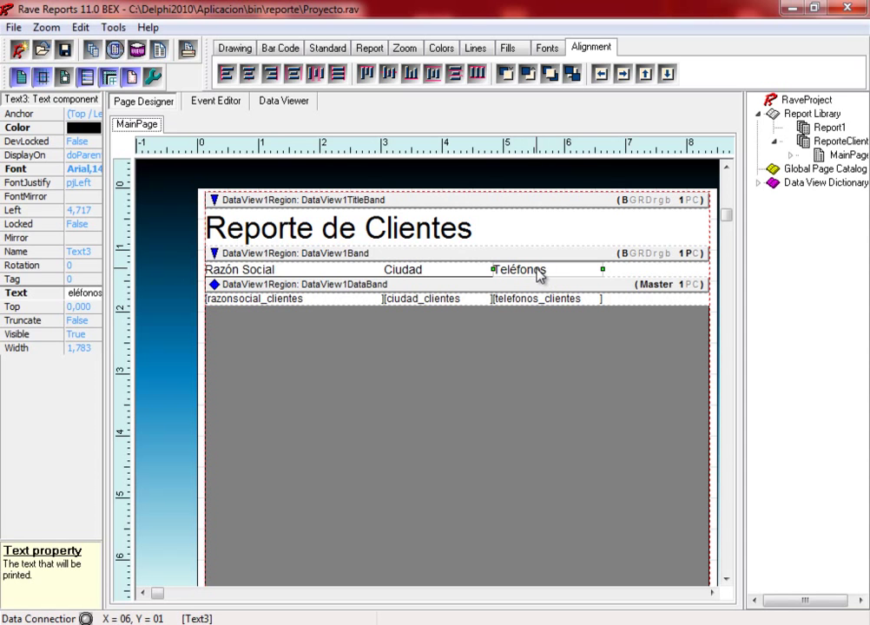
click(540, 299)
drag(540, 301, 566, 302)
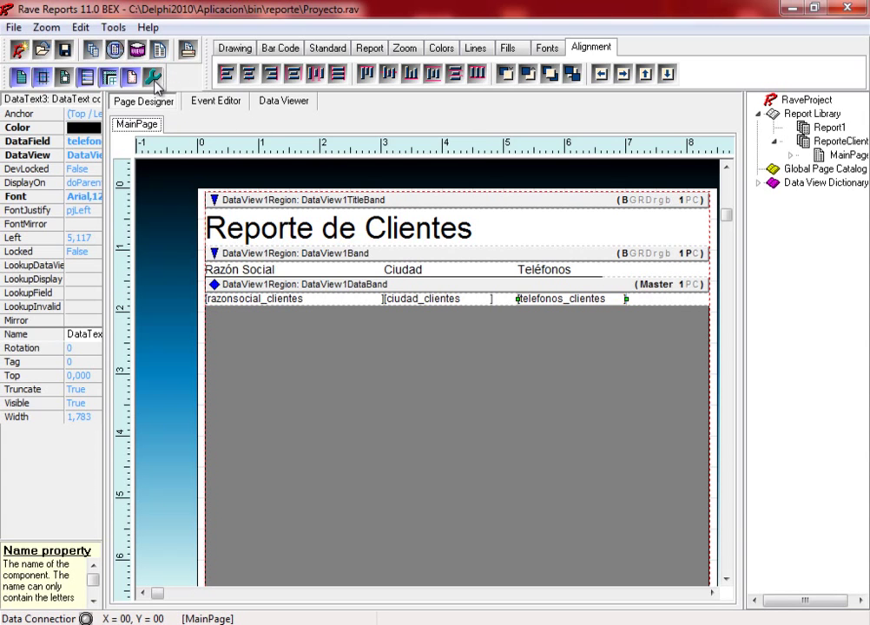
Step: Increase the height of DataView1Band below the column headings and extend its horizontal line to a width of 8.2
click(413, 52)
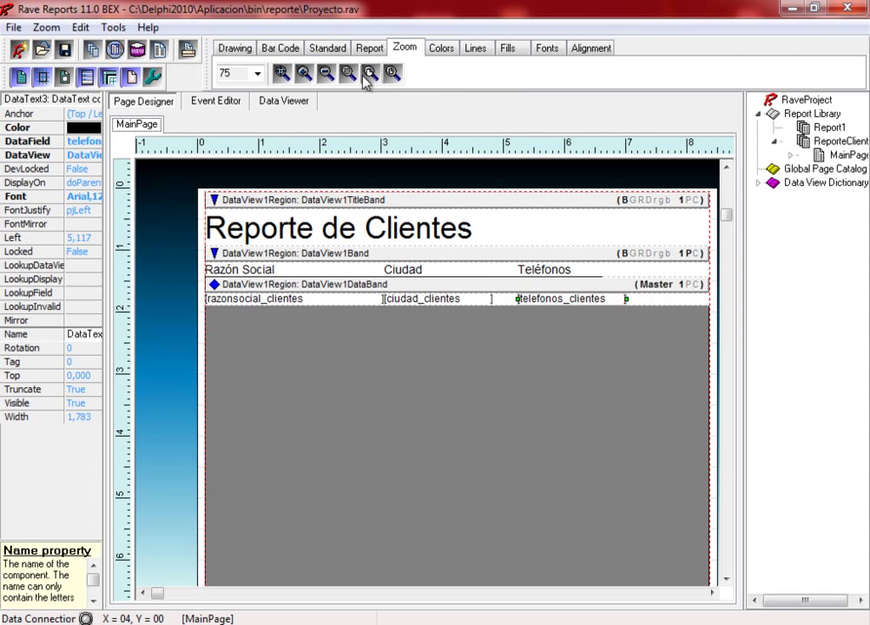
click(304, 75)
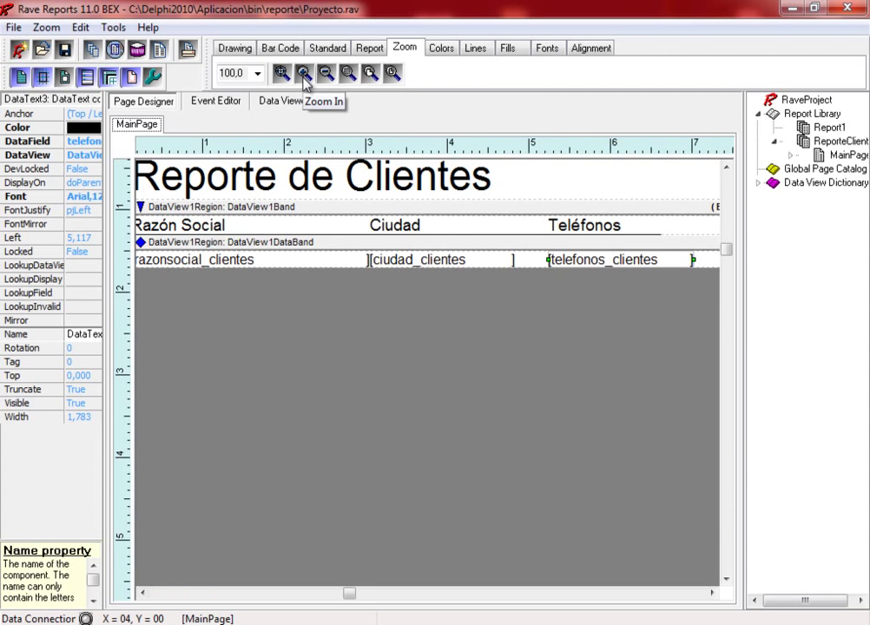
click(304, 75)
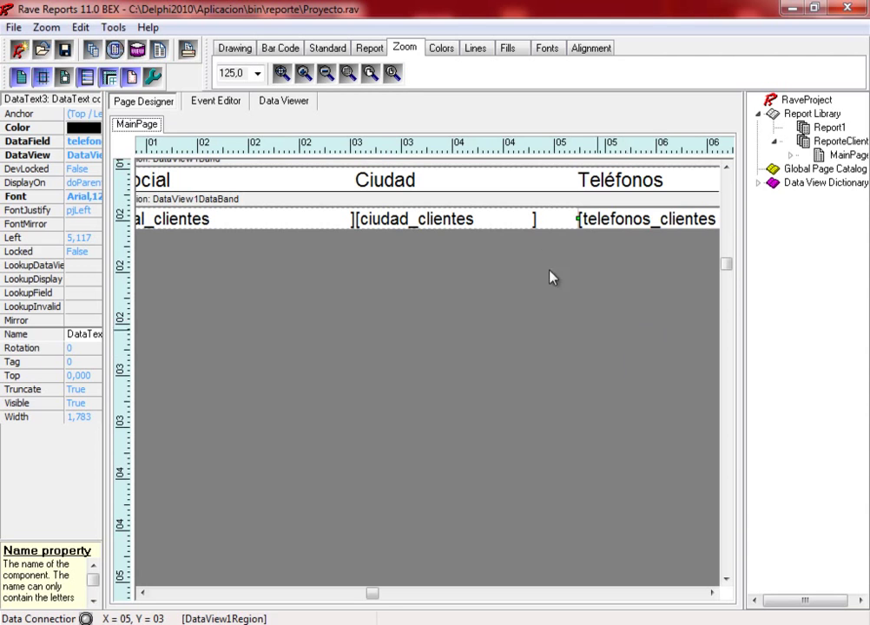
click(507, 224)
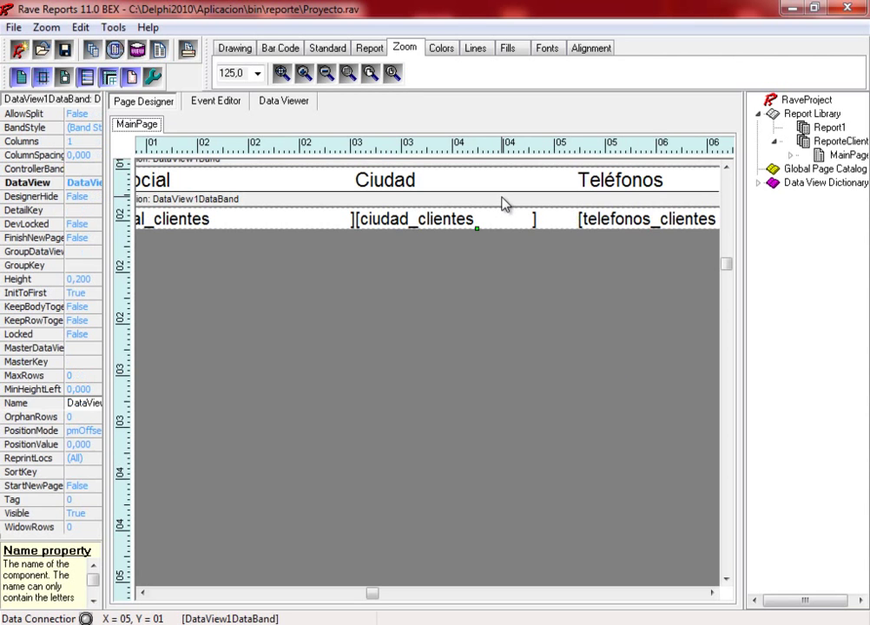
click(695, 193)
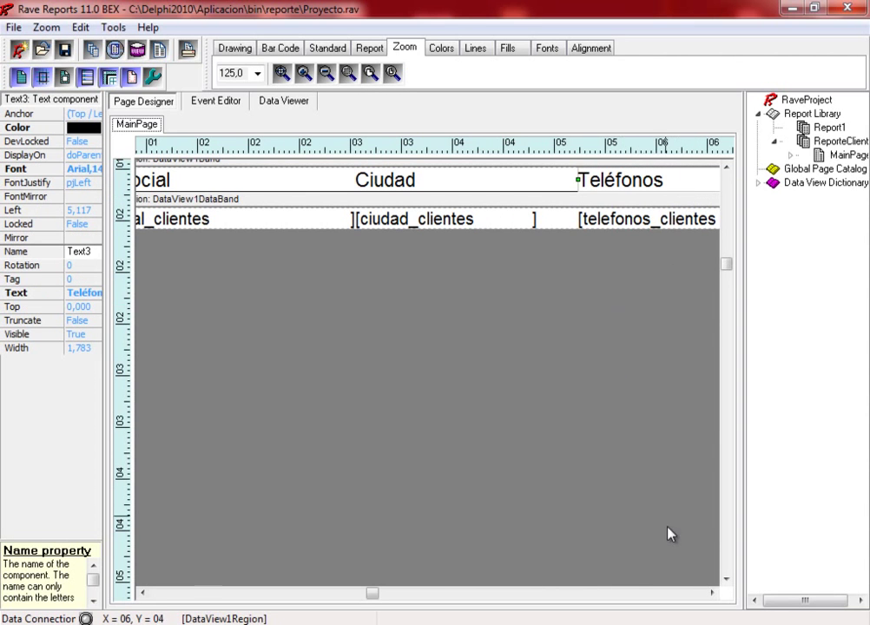
click(697, 593)
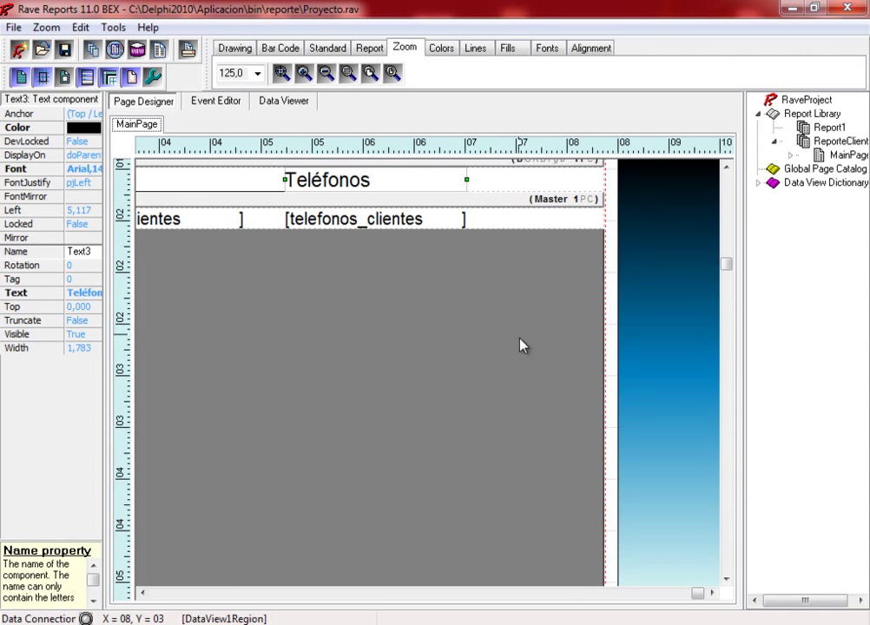
click(497, 199)
click(199, 184)
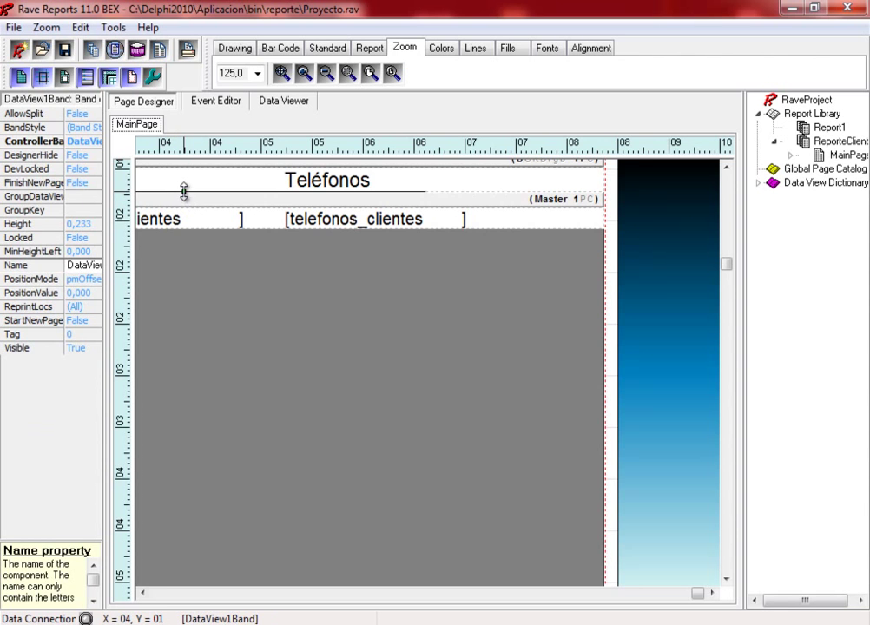
drag(184, 191, 186, 212)
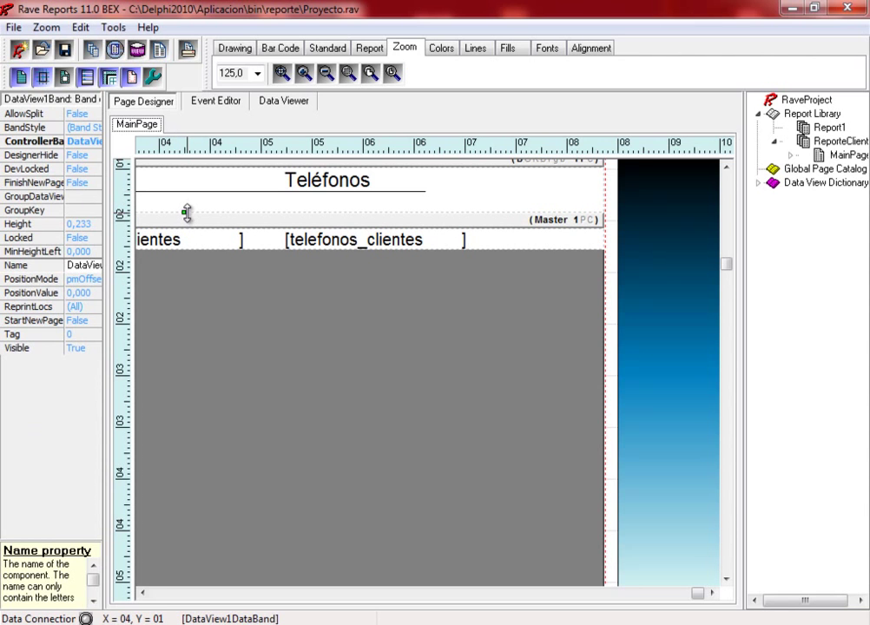
click(254, 192)
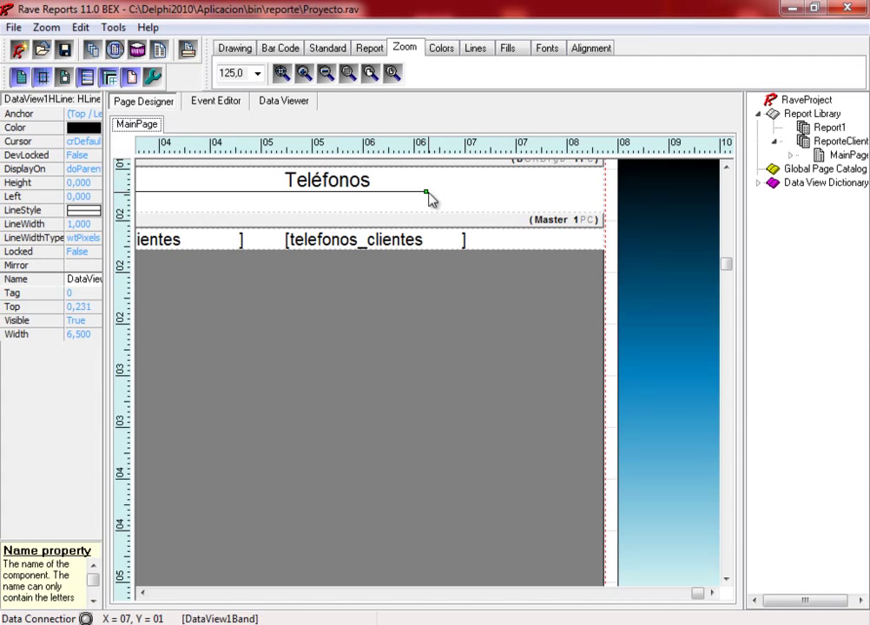
drag(425, 192, 599, 191)
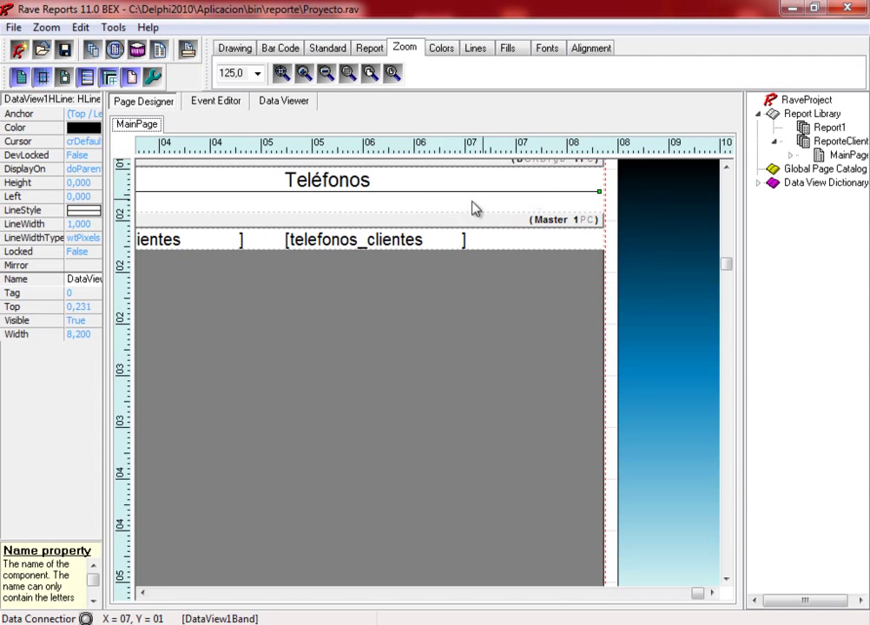
Step: Shift the Teléfonos heading and its telefonos_clientes data field further right to a left position of about 5.817
click(316, 184)
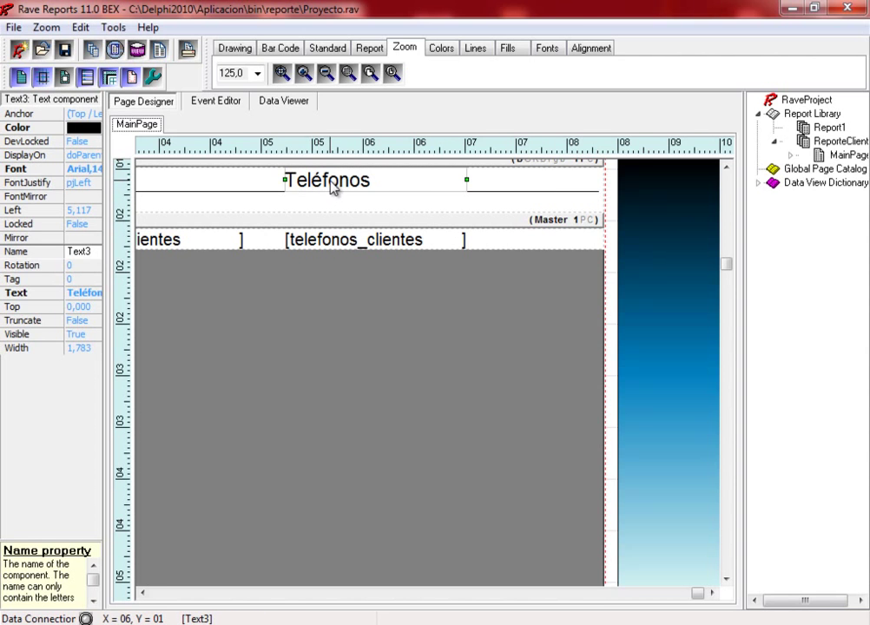
drag(334, 184, 407, 179)
drag(352, 247, 423, 246)
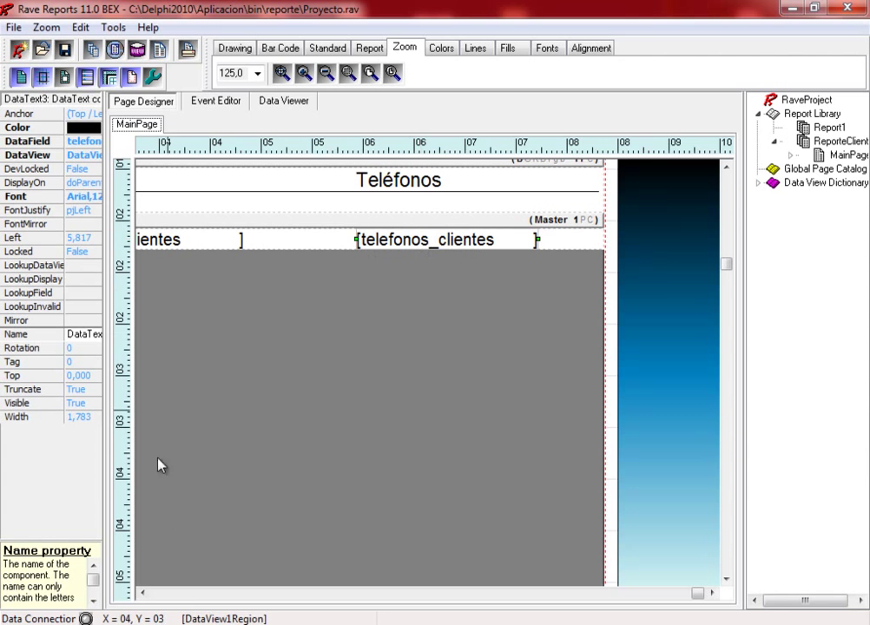
Step: Move the Ciudad heading and its ciudad_clientes data field right to a left position of about 3.534
click(143, 593)
drag(143, 593, 143, 593)
click(364, 192)
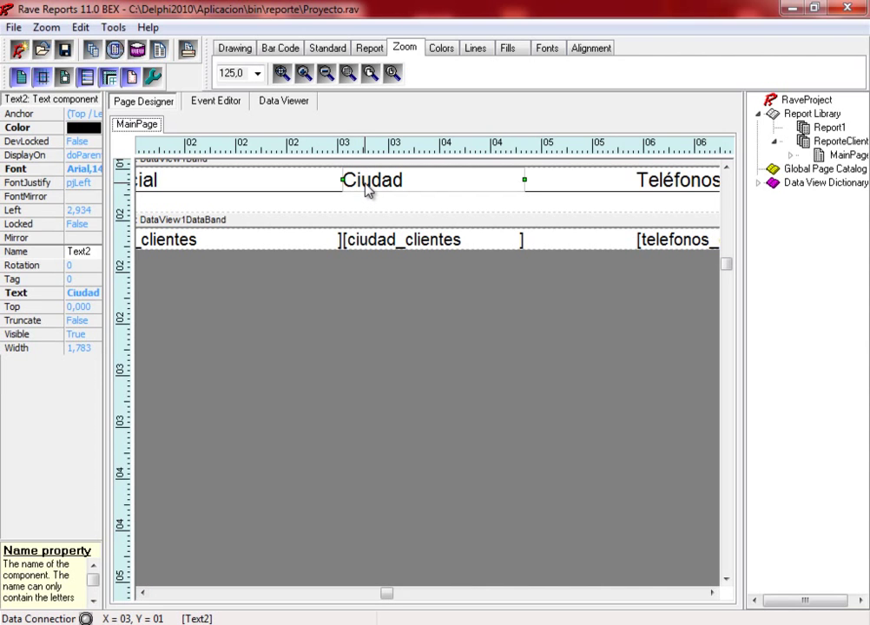
drag(365, 190, 432, 190)
click(393, 238)
drag(392, 241, 452, 243)
Step: Widen the razonsocial_clientes data field to about 3.434 and the ciudad_clientes data field to about 2.183
click(278, 245)
drag(341, 240, 393, 239)
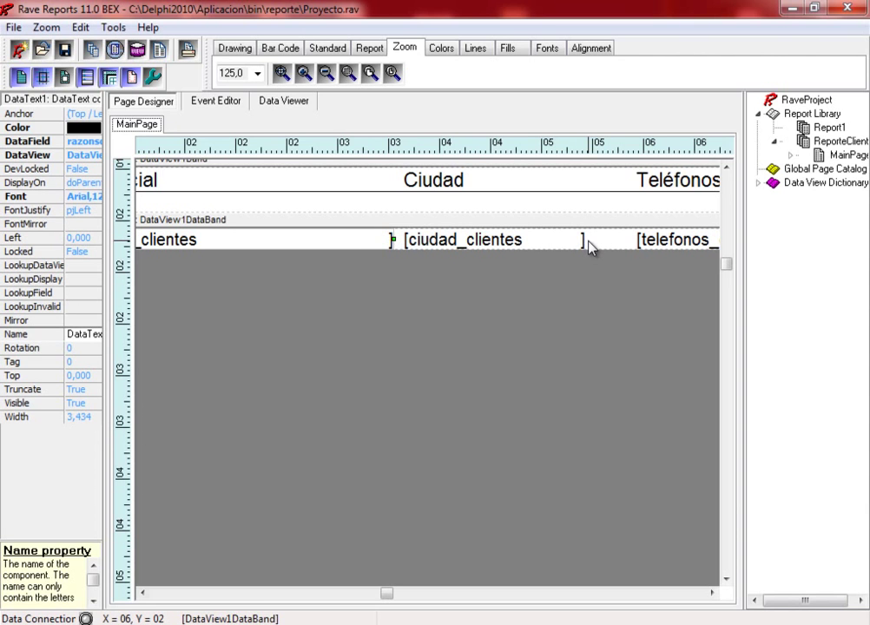
click(584, 243)
drag(582, 240, 624, 240)
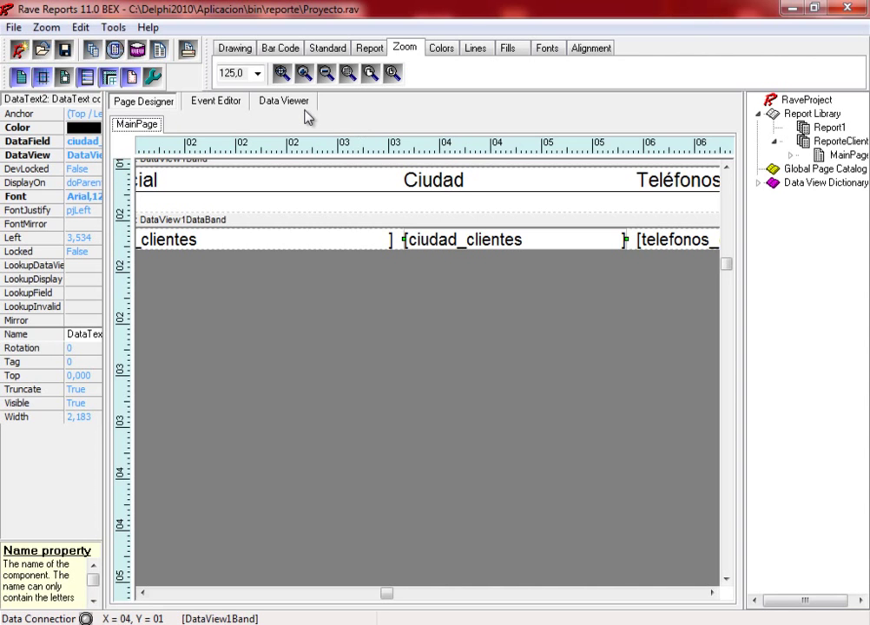
Step: Set the font style of the Razón Social column heading to bold (Negrita)
click(257, 73)
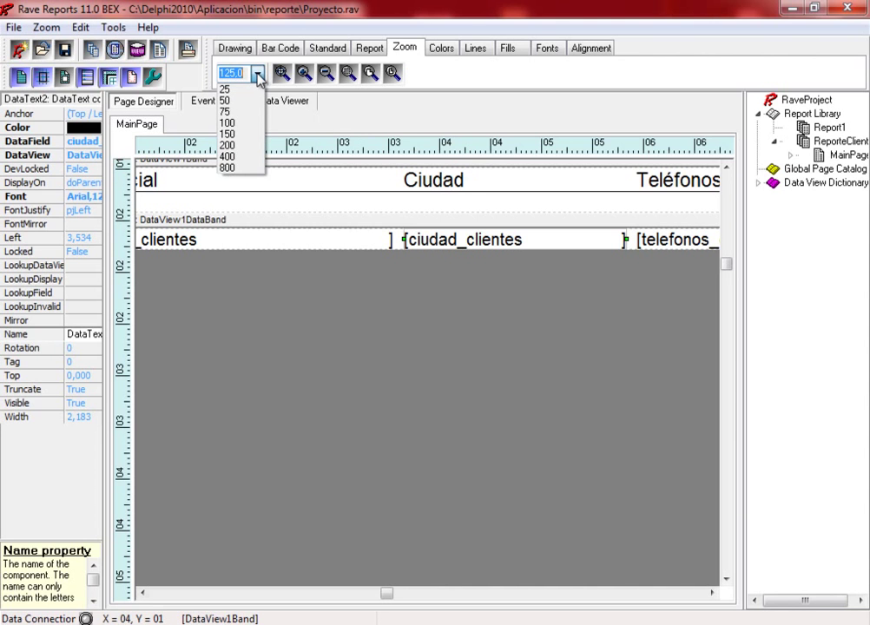
click(231, 127)
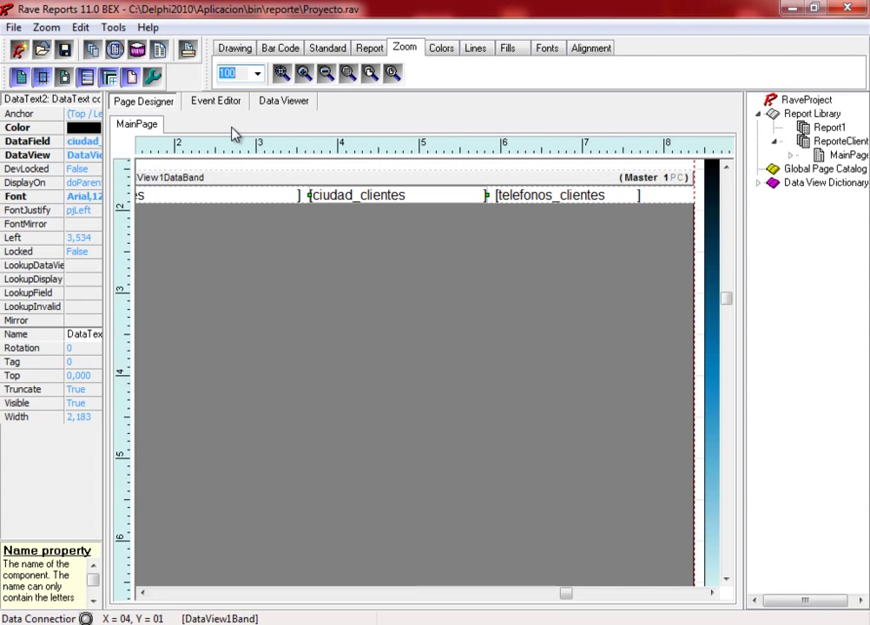
drag(727, 298, 737, 216)
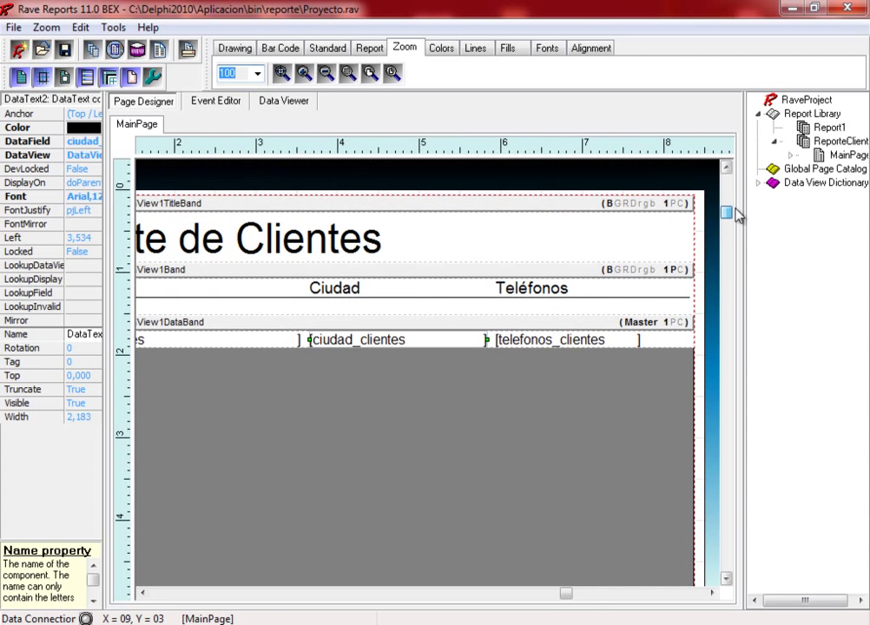
click(257, 74)
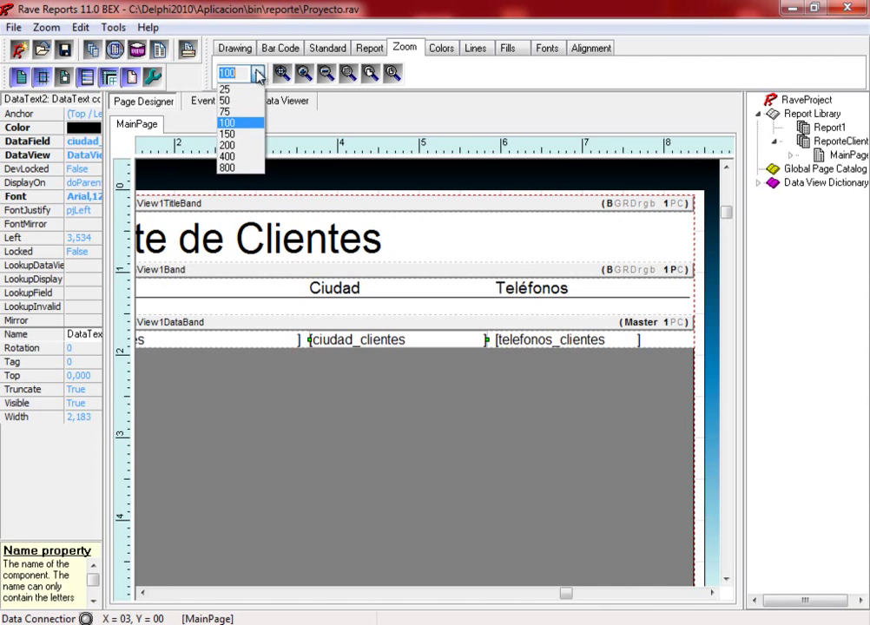
click(233, 111)
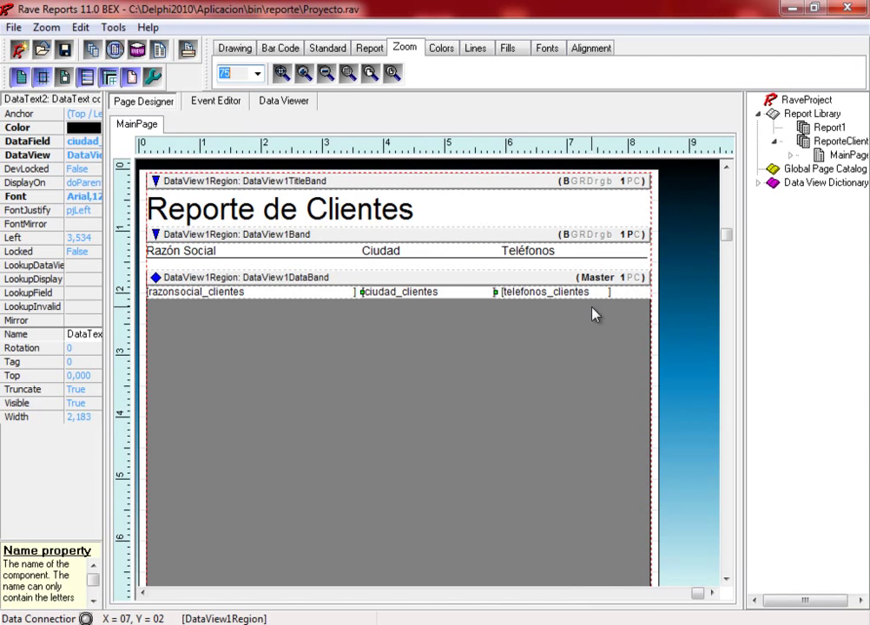
click(145, 592)
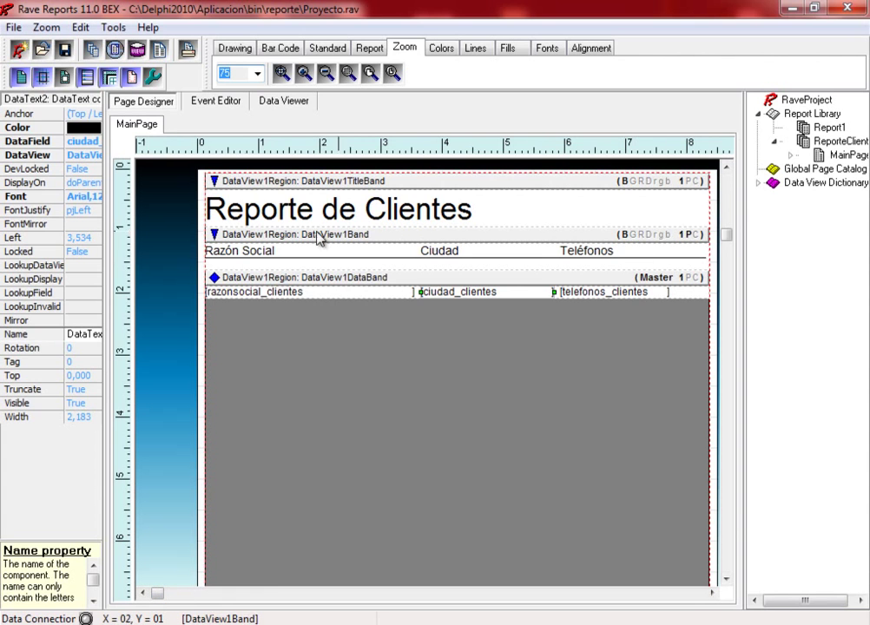
click(249, 259)
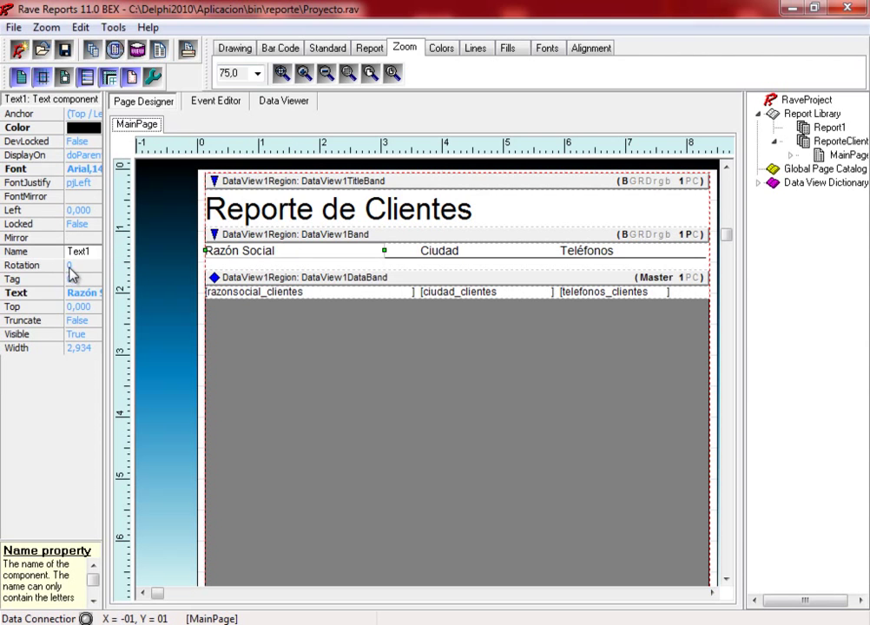
click(98, 173)
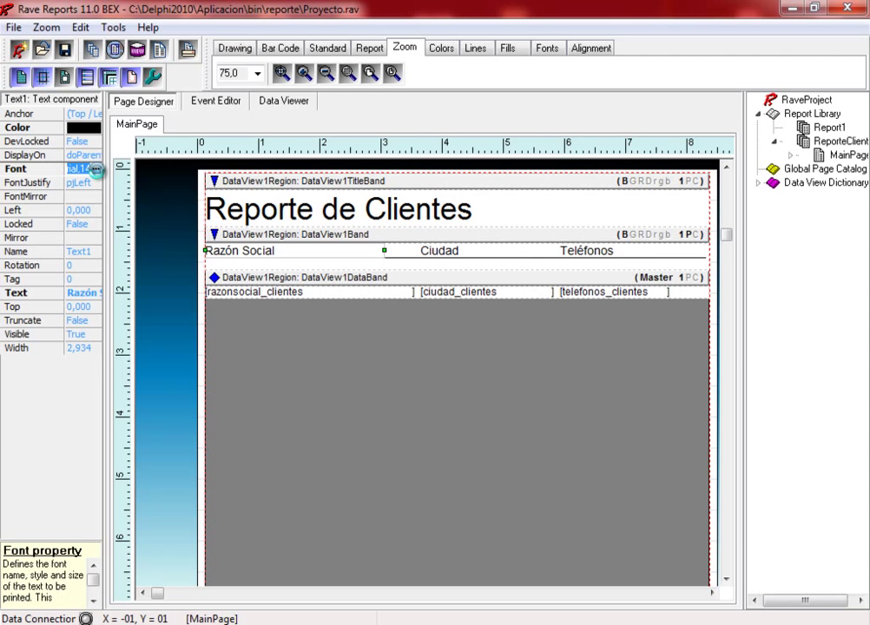
click(96, 169)
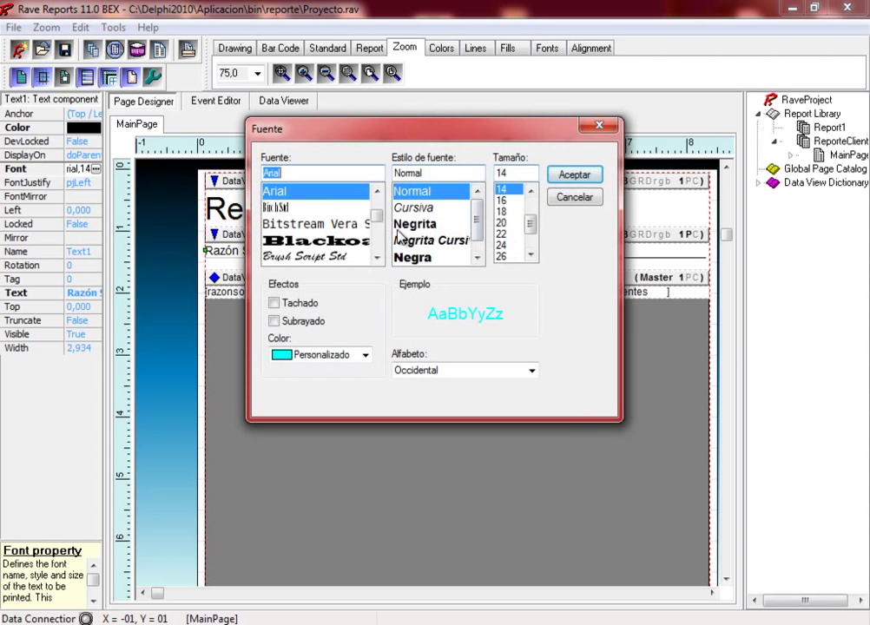
click(404, 225)
click(580, 178)
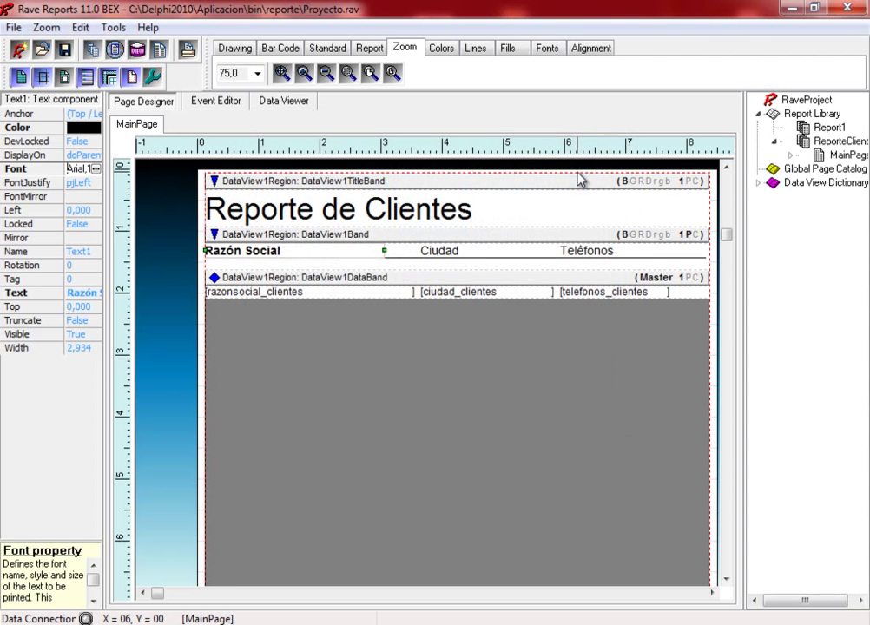
Step: Set the font style of the Ciudad and Teléfonos column headings to bold (Negrita)
click(458, 254)
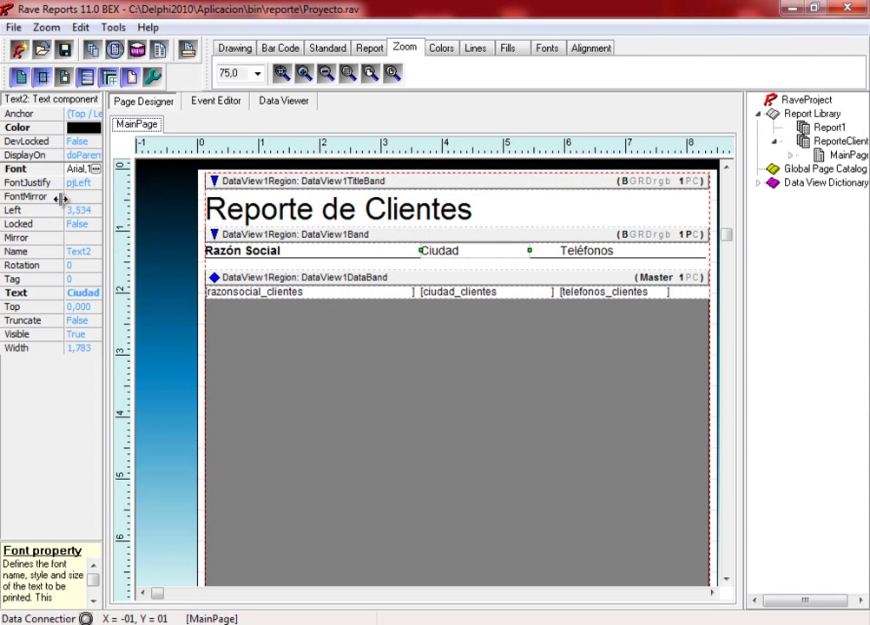
click(96, 169)
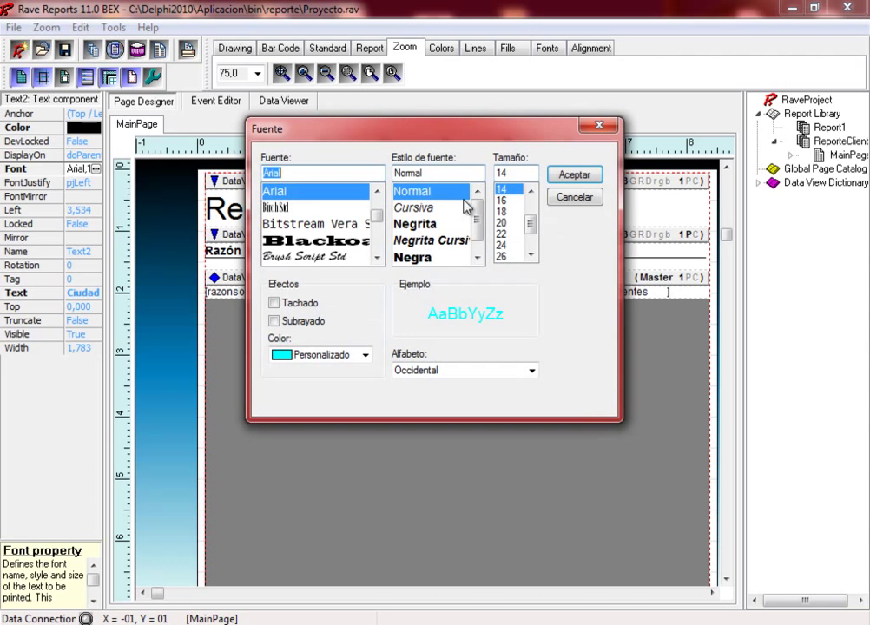
click(431, 231)
click(568, 177)
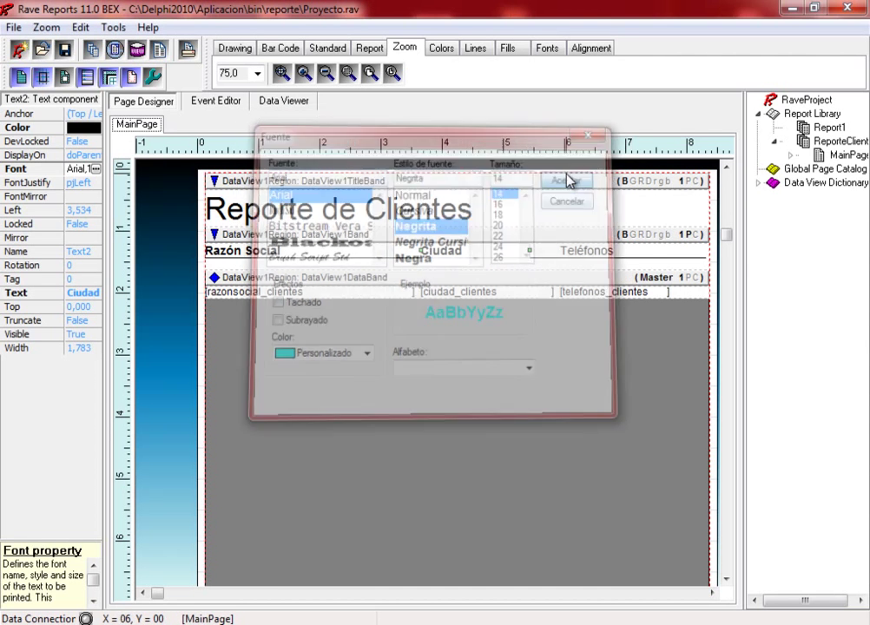
click(564, 251)
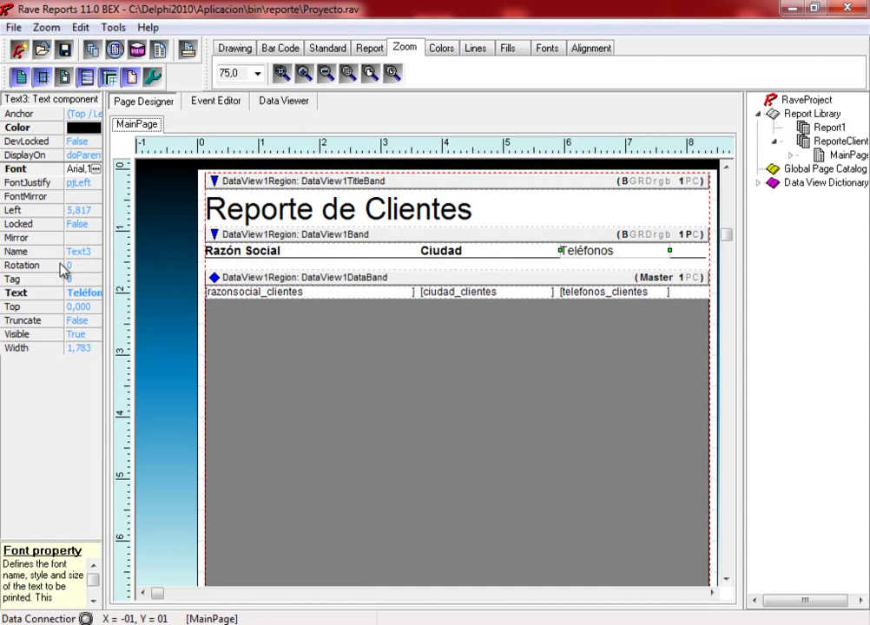
click(97, 169)
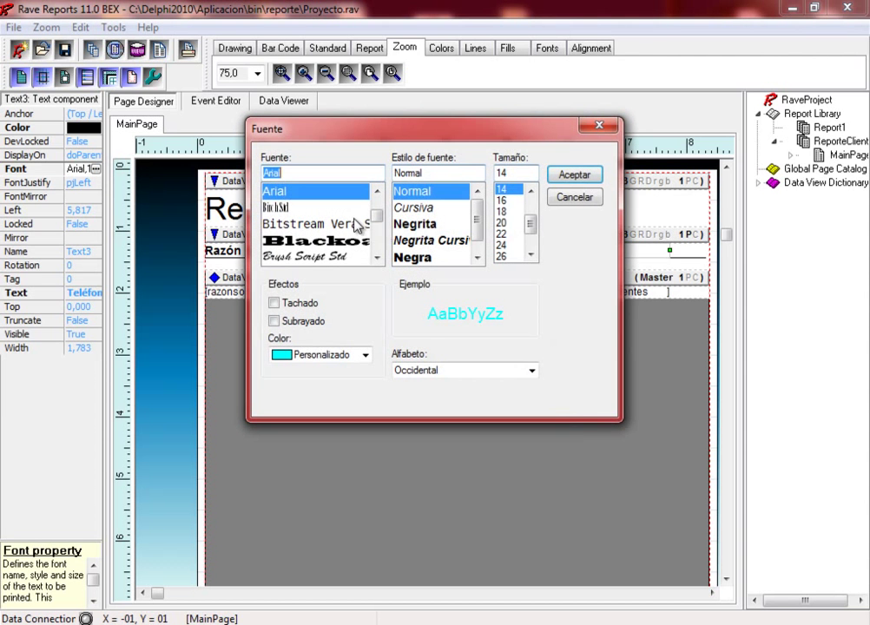
click(419, 224)
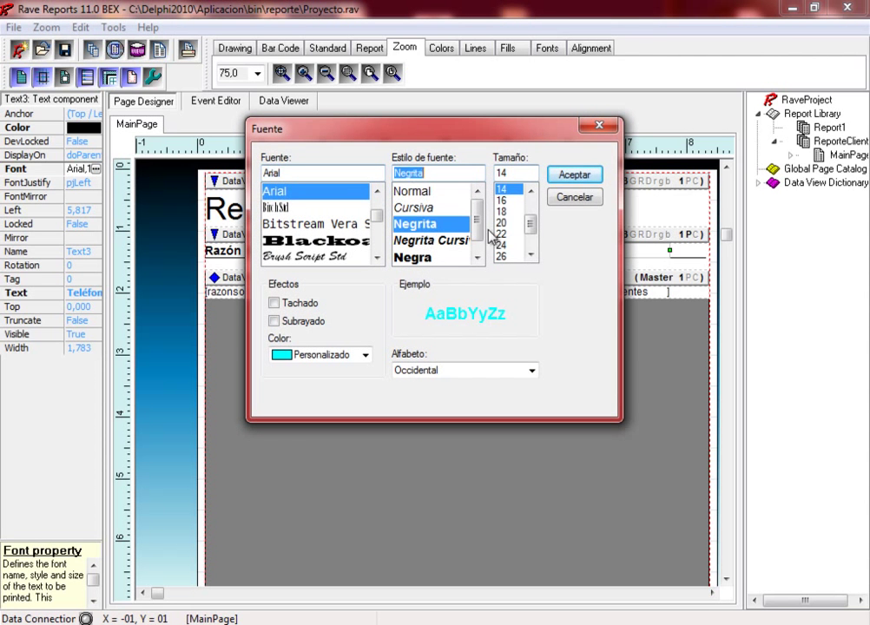
click(573, 176)
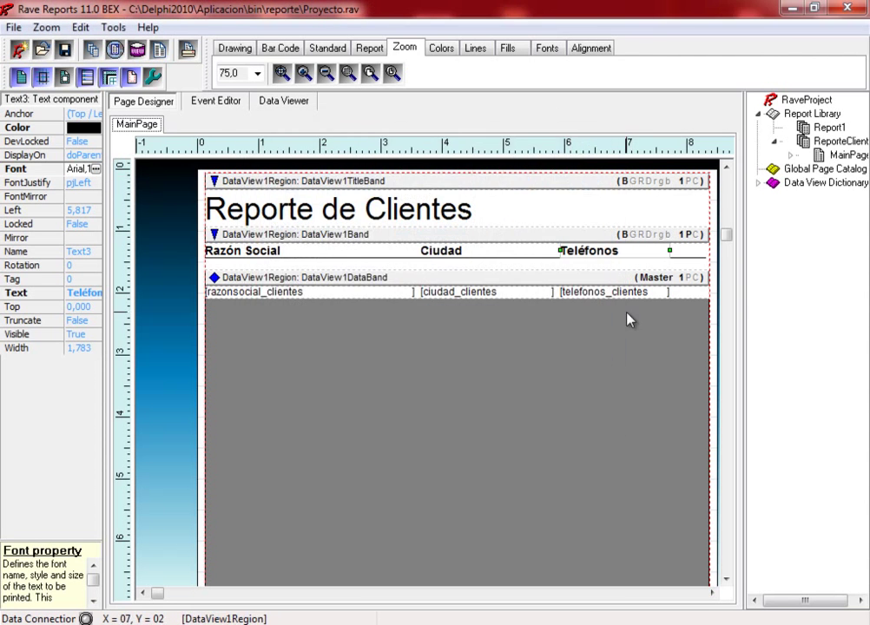
Step: Set the paper size of MainPage to A4 Sheet
click(835, 156)
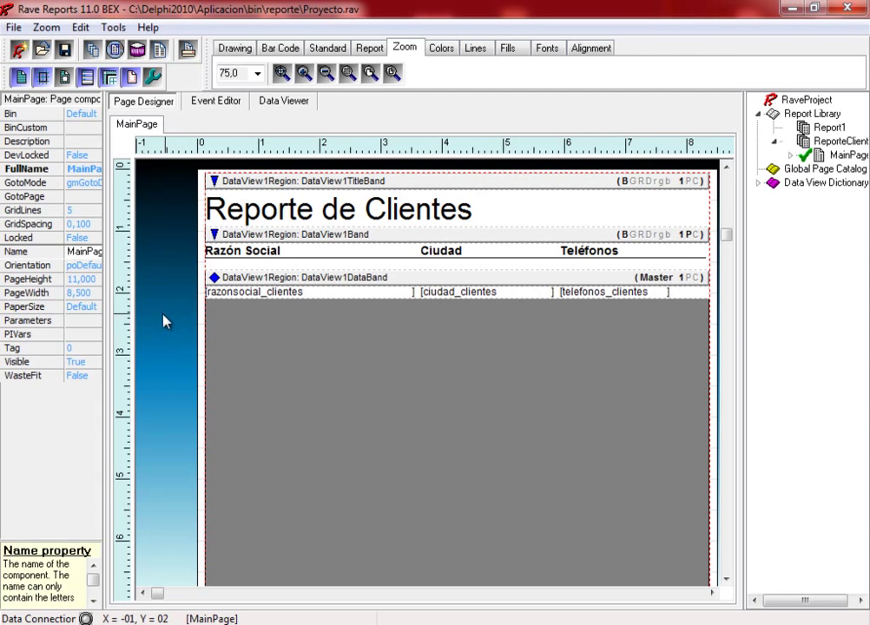
click(98, 311)
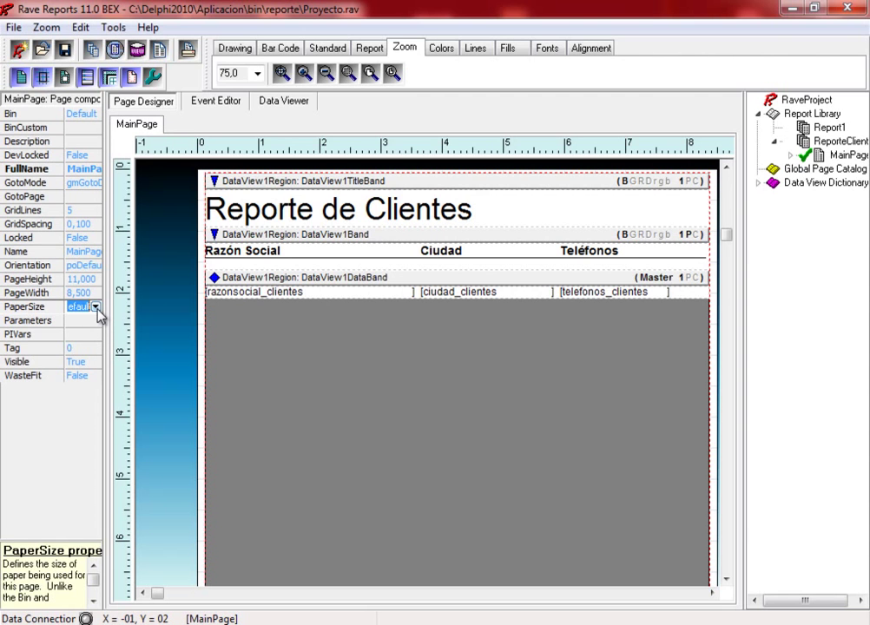
click(96, 307)
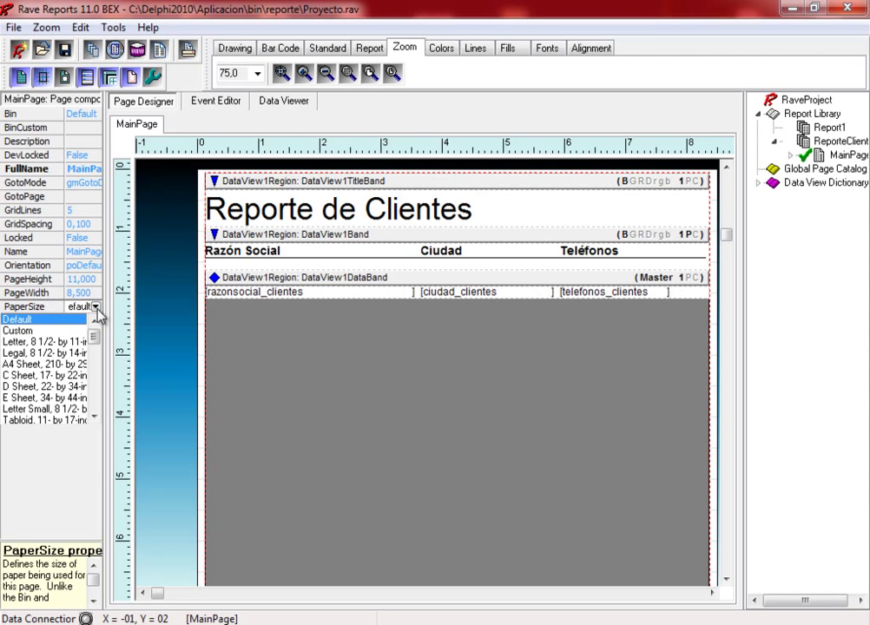
click(24, 364)
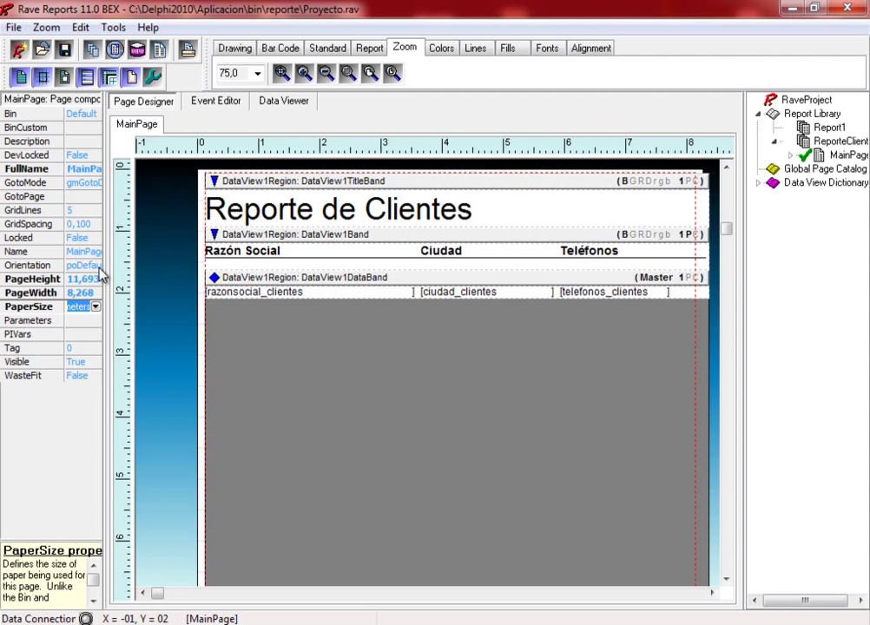
click(91, 265)
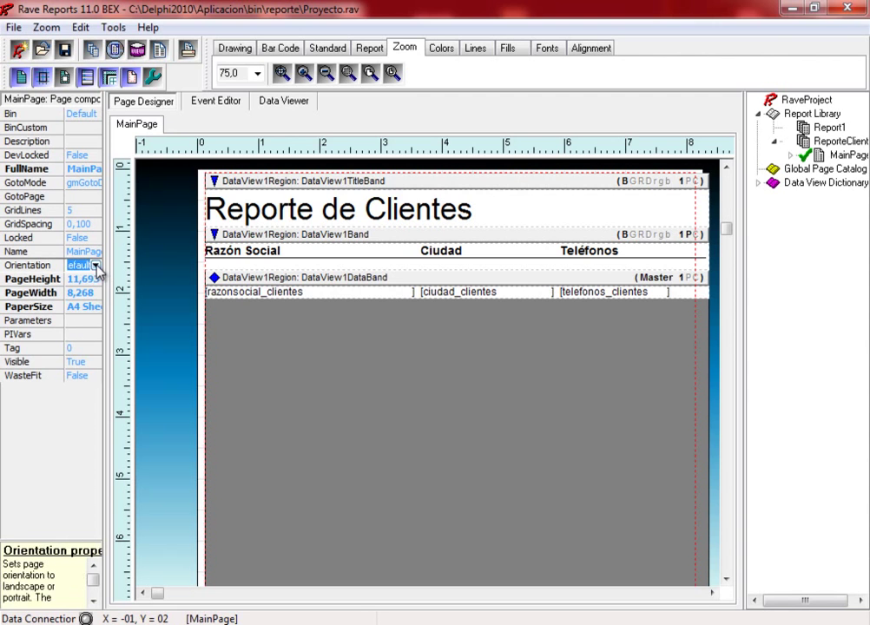
click(97, 266)
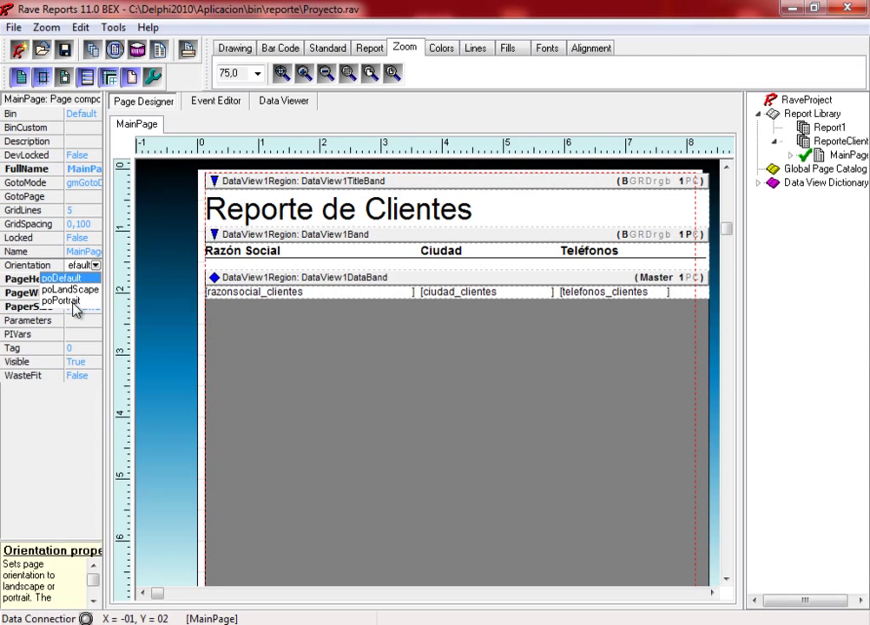
click(164, 262)
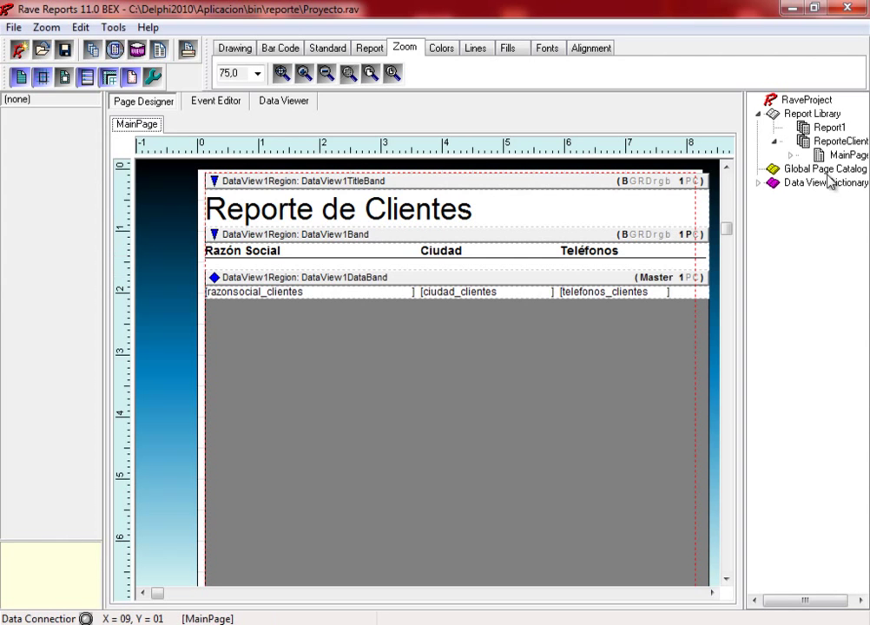
click(672, 128)
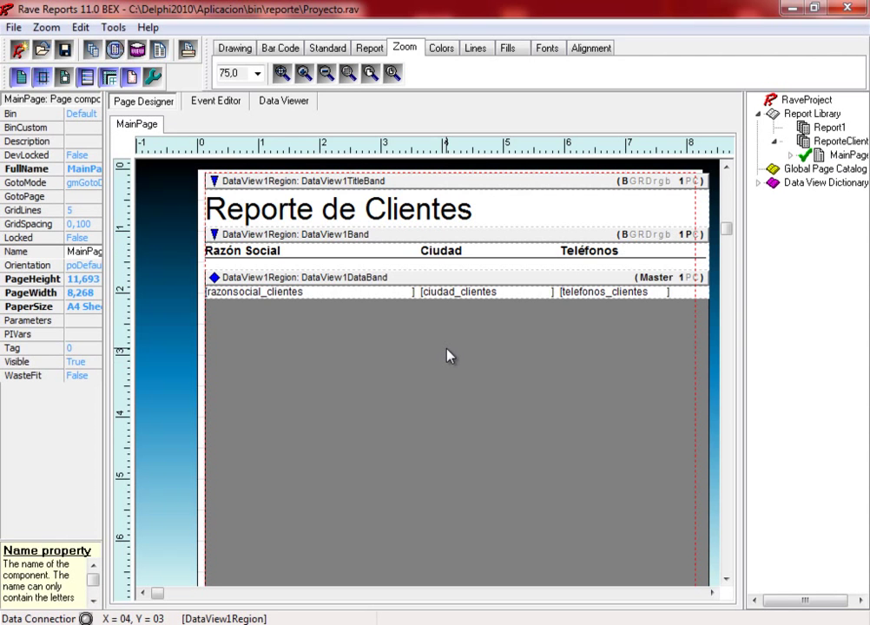
Step: Narrow DataView1Region to a width of about 8.0 at a left position of 0.12 so it fits within the A4 page margins
drag(728, 228, 742, 477)
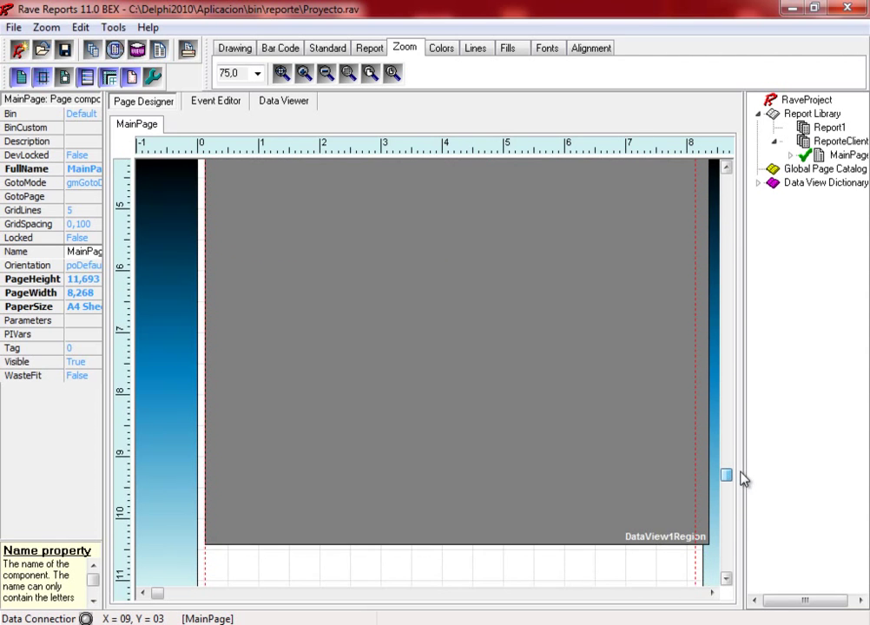
click(639, 514)
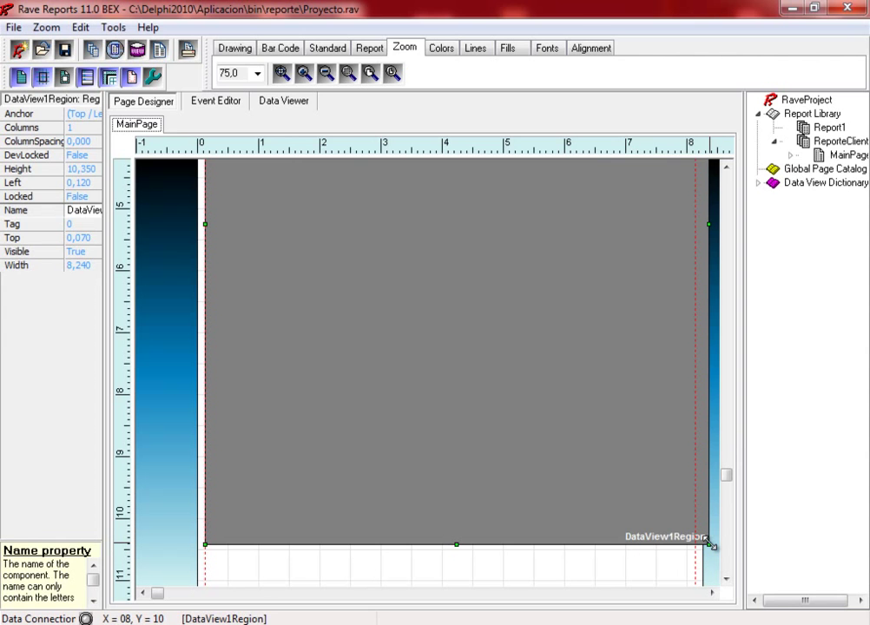
mouse_move(710, 544)
mouse_down()
mouse_move(689, 546)
mouse_move(700, 548)
mouse_up()
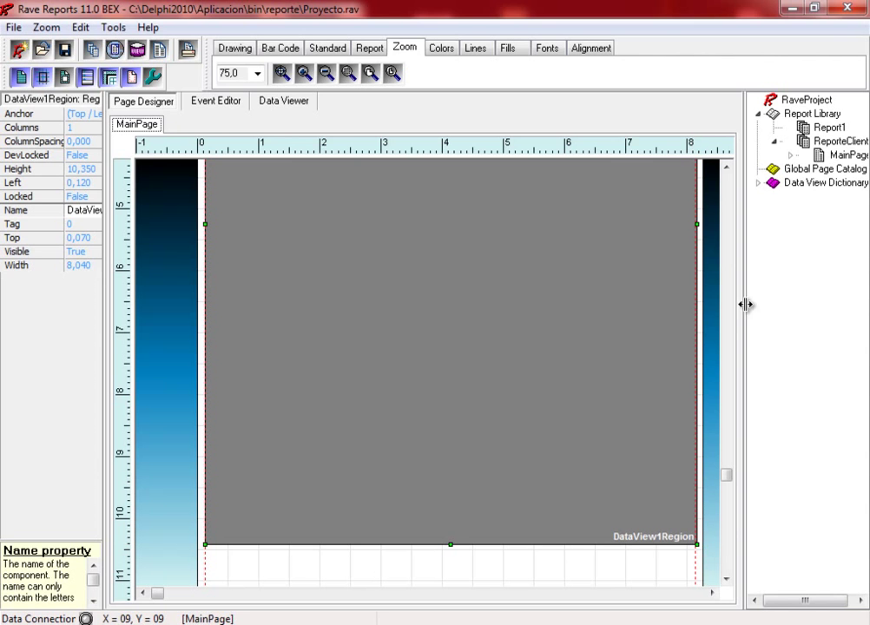
mouse_move(733, 479)
mouse_down()
mouse_move(748, 269)
mouse_move(728, 311)
mouse_move(732, 482)
mouse_up()
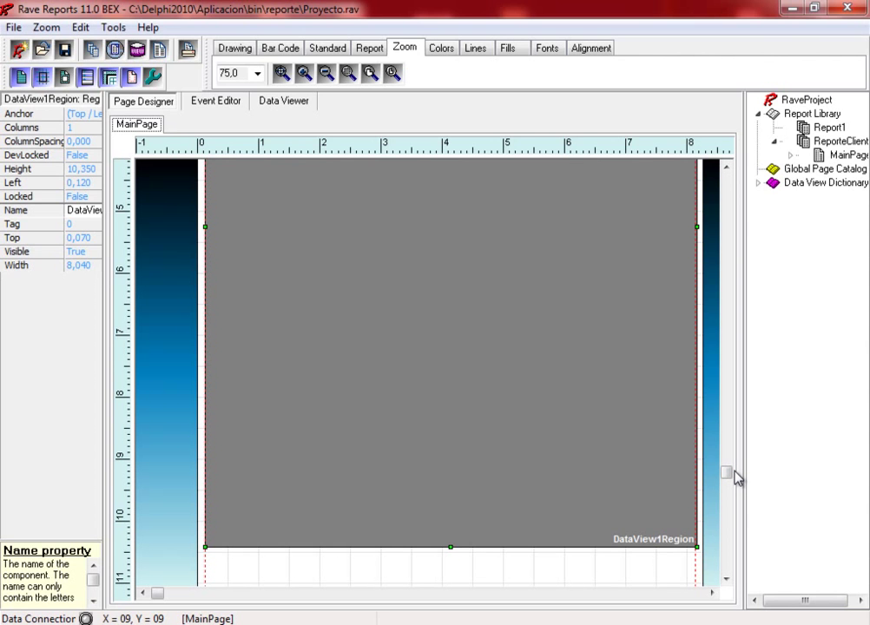
key(Left)
key(Left)
key(Left)
key(Left)
key(Left)
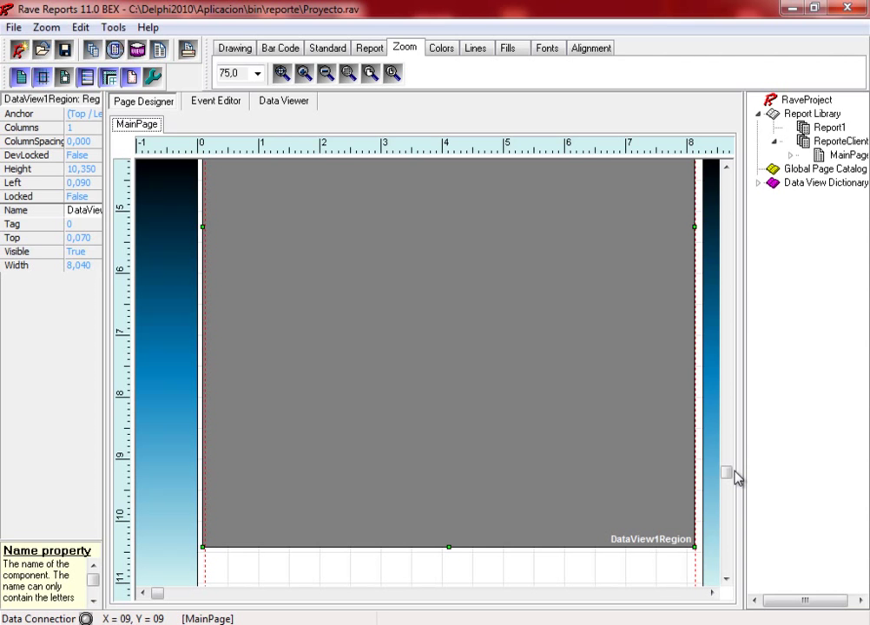
key(Right)
key(Right)
key(Right)
key(Right)
key(Right)
Step: Extend DataView1Region down to the page's bottom margin, to a height of about 11.05
drag(732, 470, 722, 546)
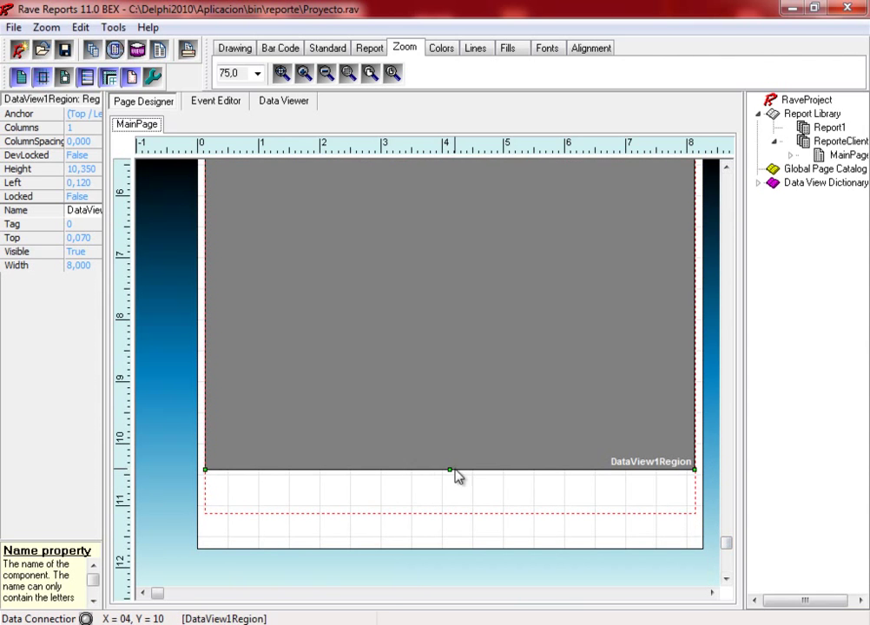
drag(449, 470, 452, 513)
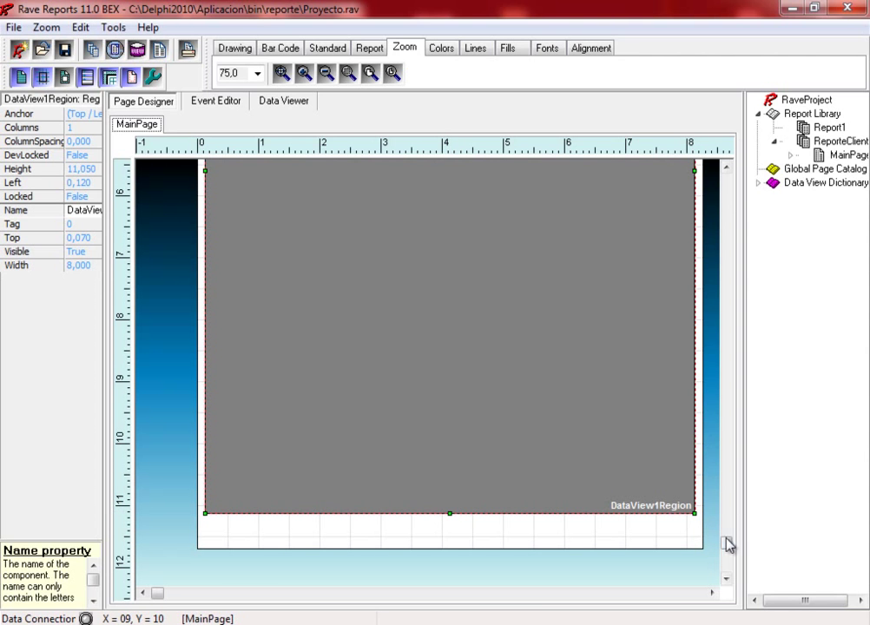
drag(727, 547, 704, 212)
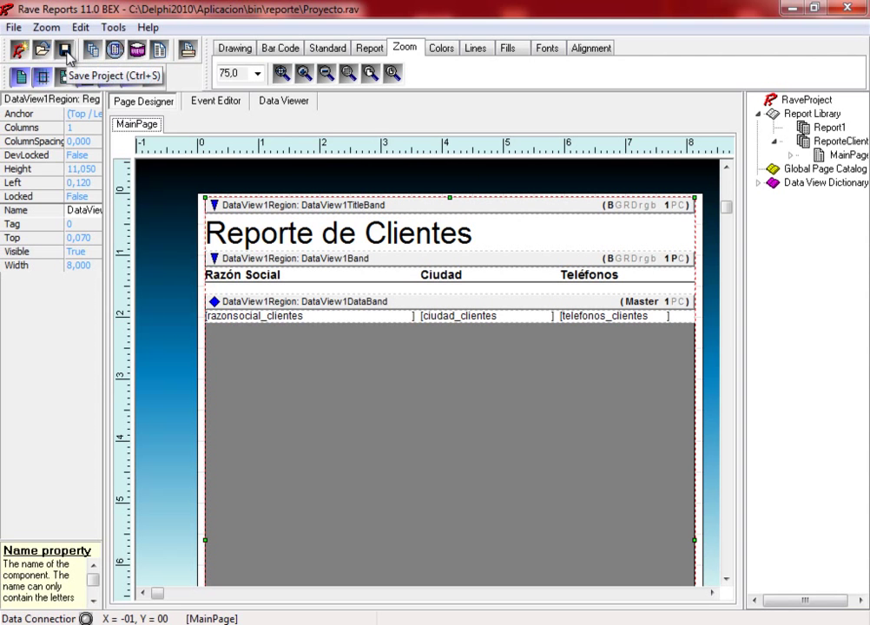
click(13, 27)
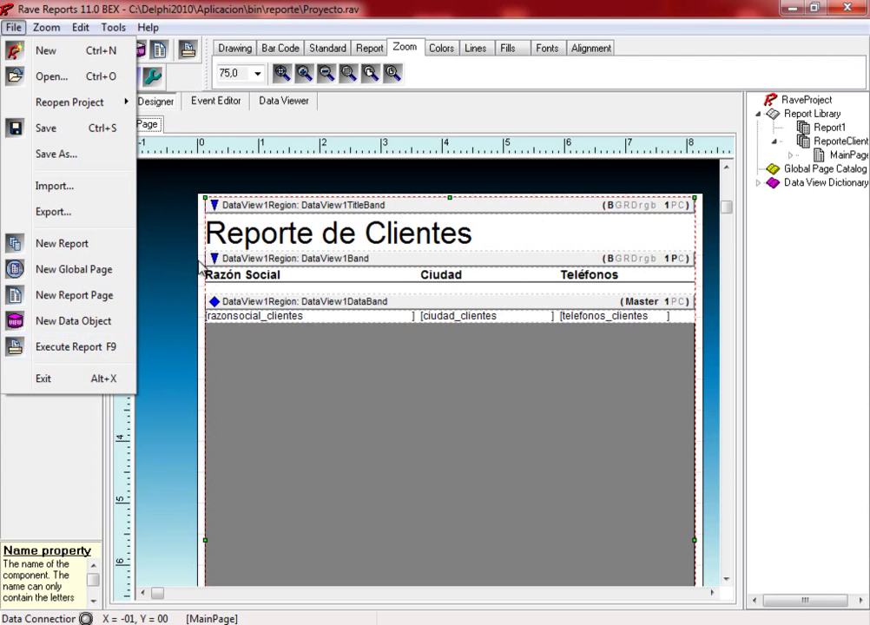
click(180, 261)
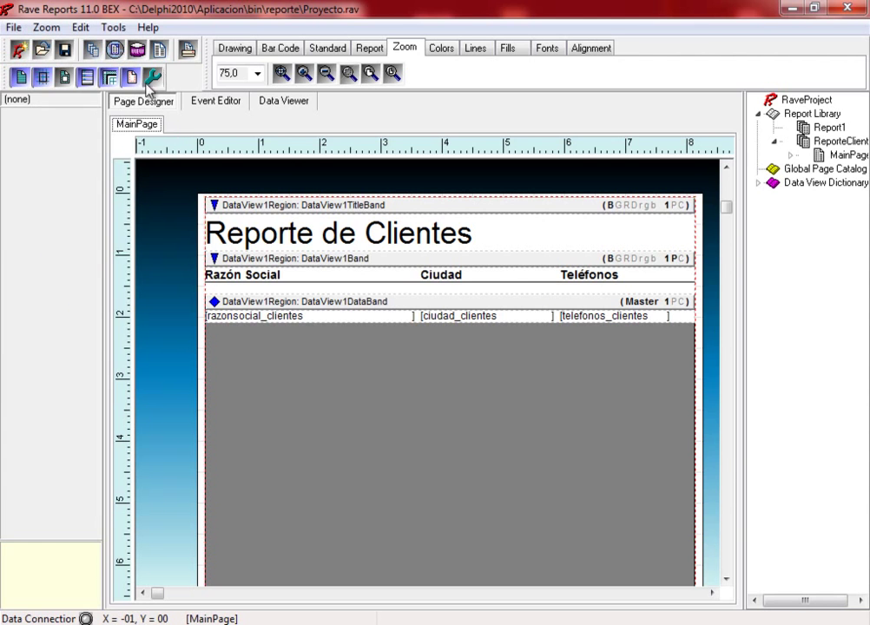
Step: Preview the client report full screen to check its layout, and close the preview
click(187, 50)
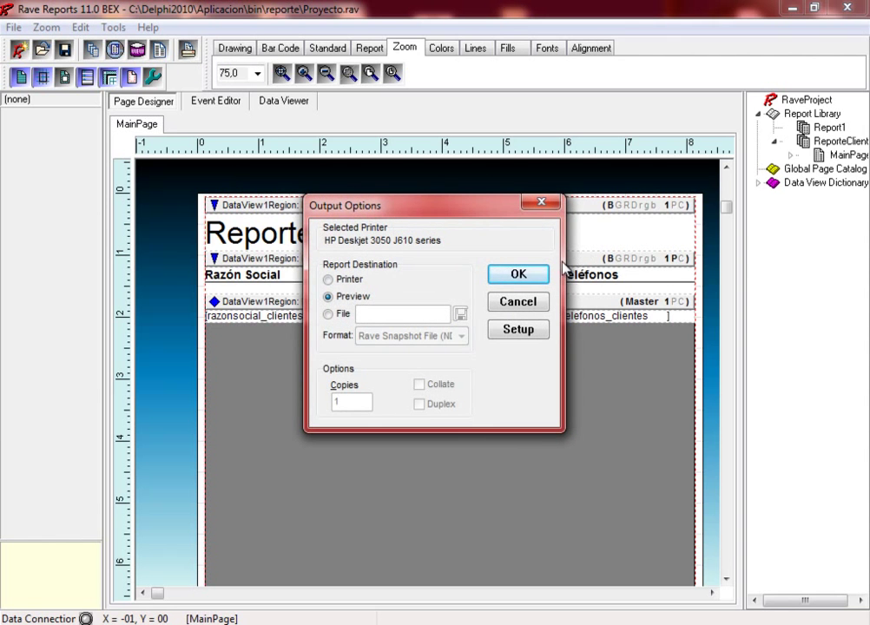
click(537, 276)
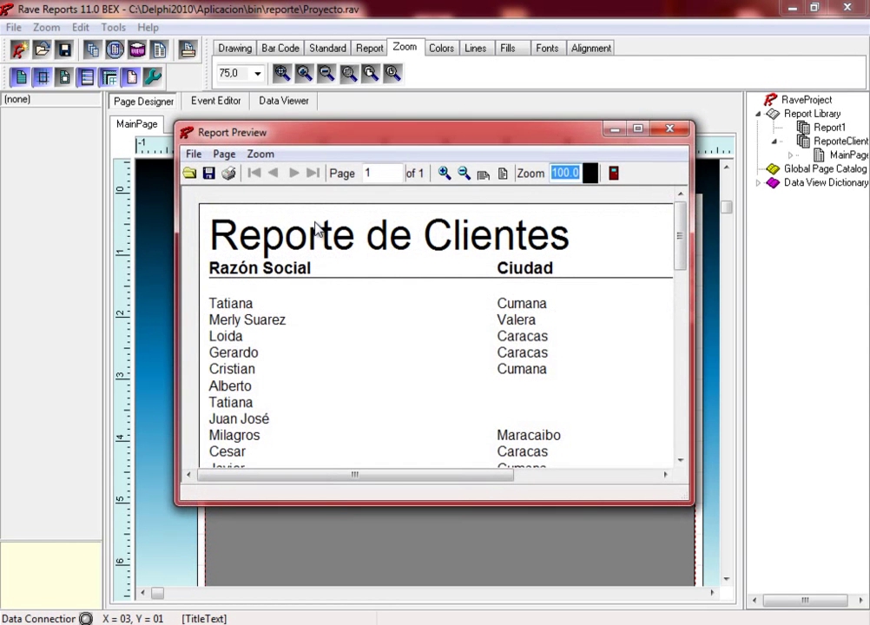
click(639, 130)
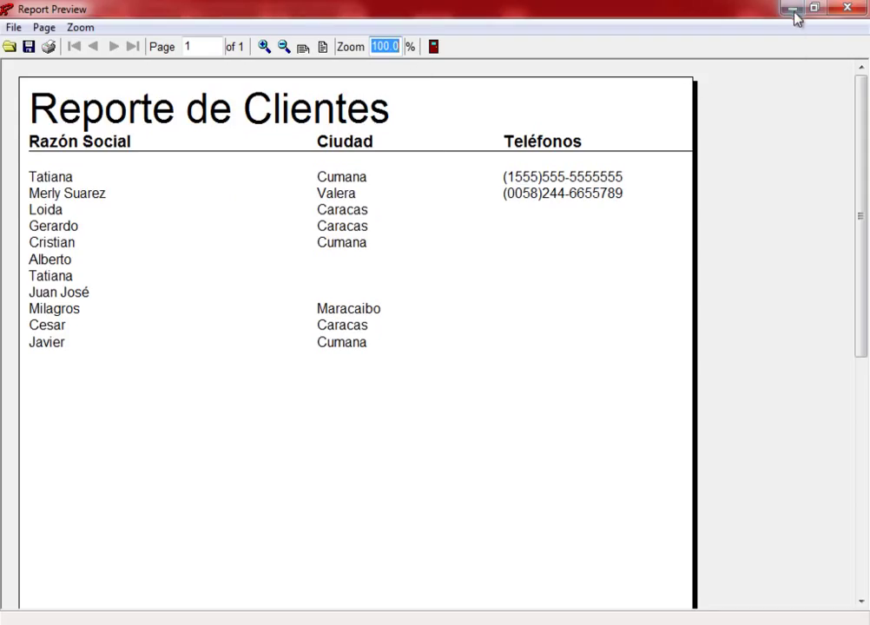
click(846, 8)
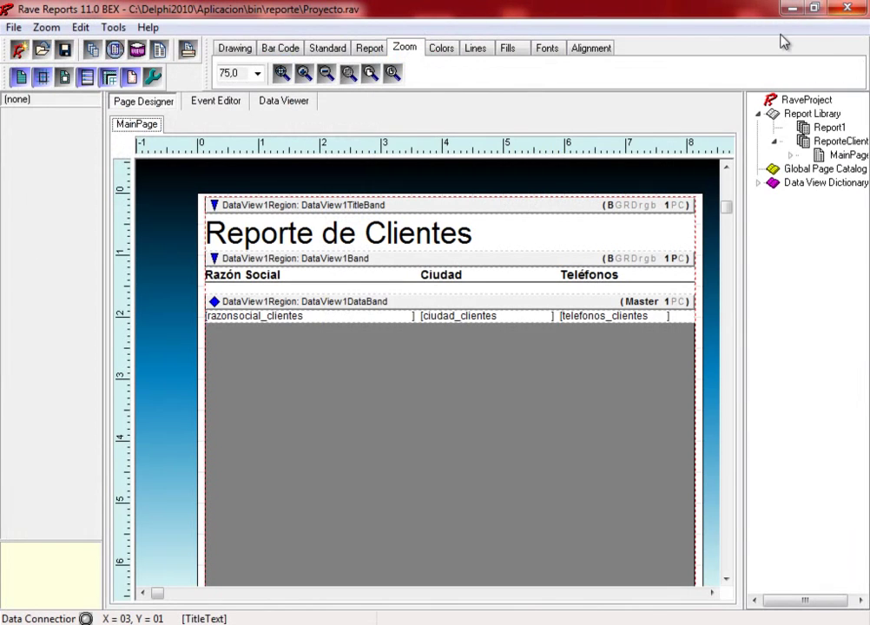
Step: Increase the height of DataView1TitleBand to 1.0 to add space between the title and the column headings
click(418, 270)
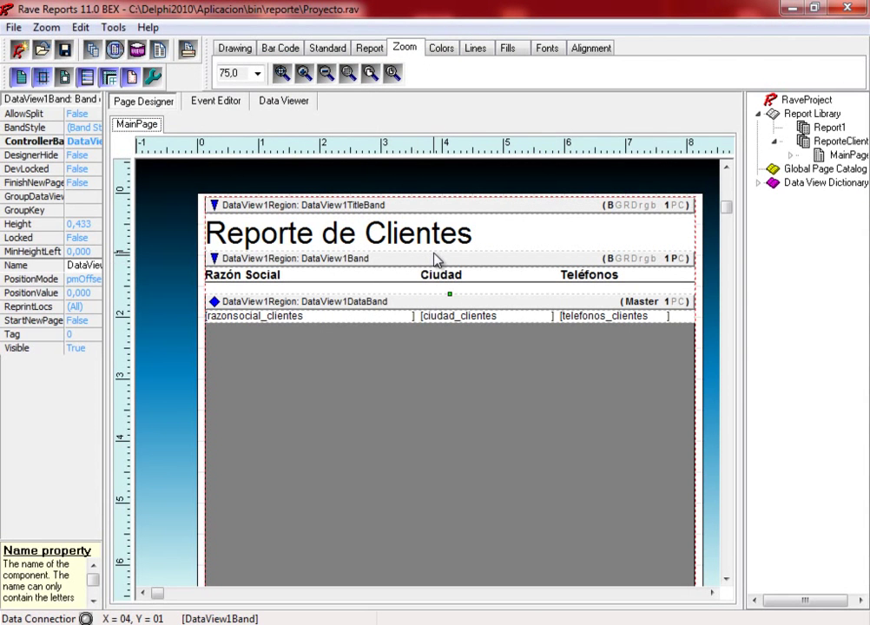
click(435, 255)
click(438, 259)
drag(446, 260, 448, 288)
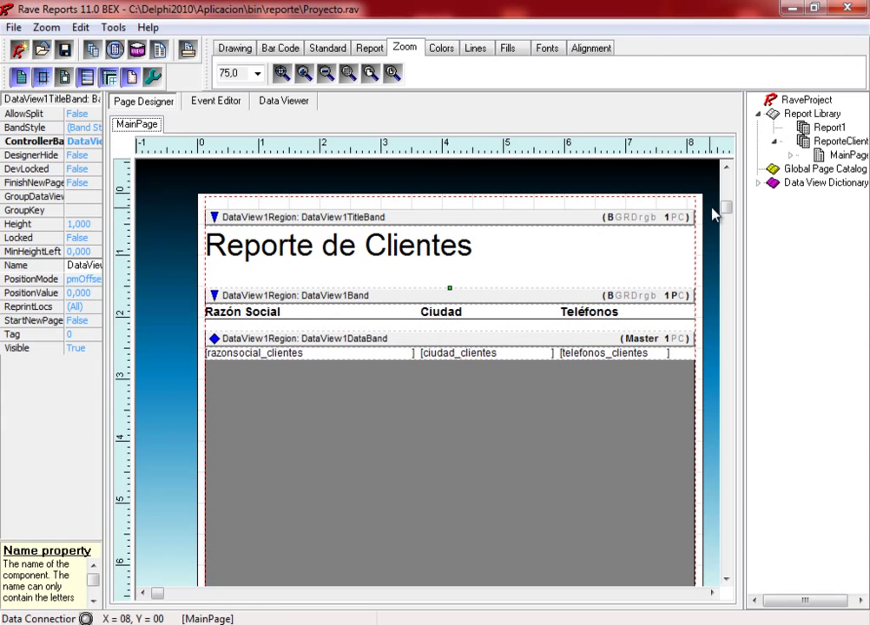
Step: Move DataView1Region up to a top position of 0.08 and extend it to the bottom page margin, at a height of 11.05
mouse_move(726, 207)
mouse_down()
mouse_move(723, 384)
mouse_move(739, 529)
mouse_move(745, 452)
mouse_move(753, 512)
mouse_move(756, 291)
mouse_move(730, 290)
mouse_move(727, 221)
mouse_up()
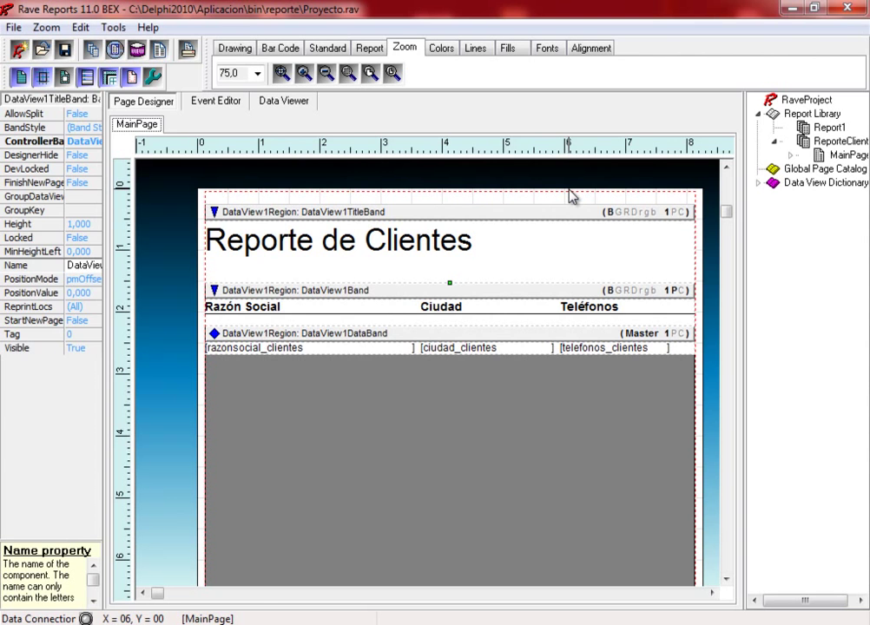
click(367, 478)
key(Up)
key(Up)
key(Up)
key(Up)
key(Up)
key(Up)
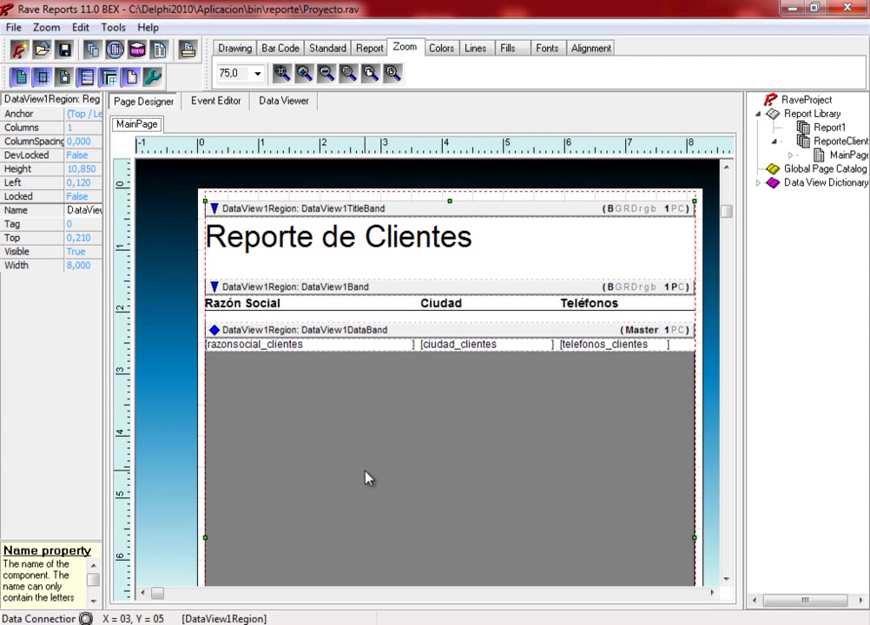
key(Up)
key(Up)
key(Up)
key(Up)
key(Up)
key(Up)
key(Up)
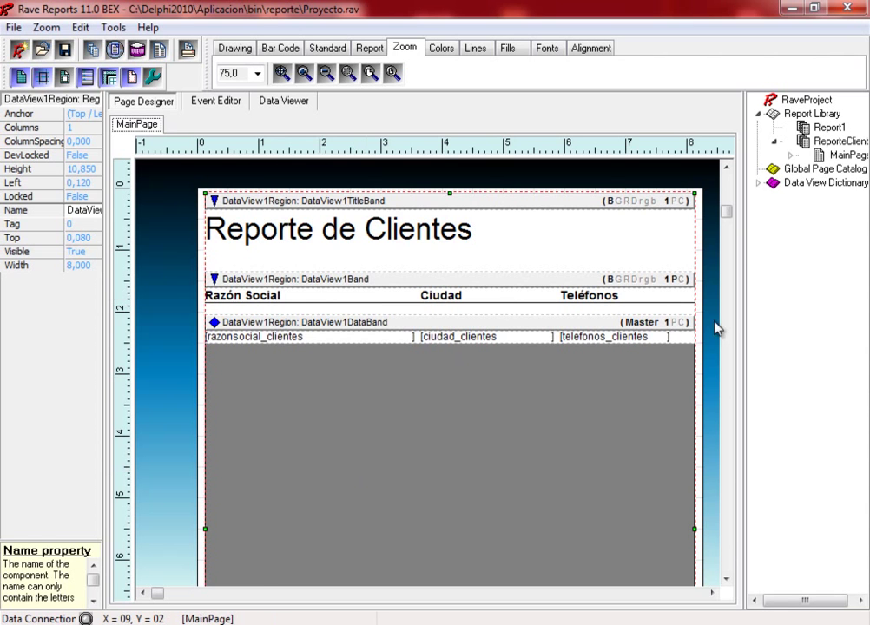
drag(733, 222, 722, 520)
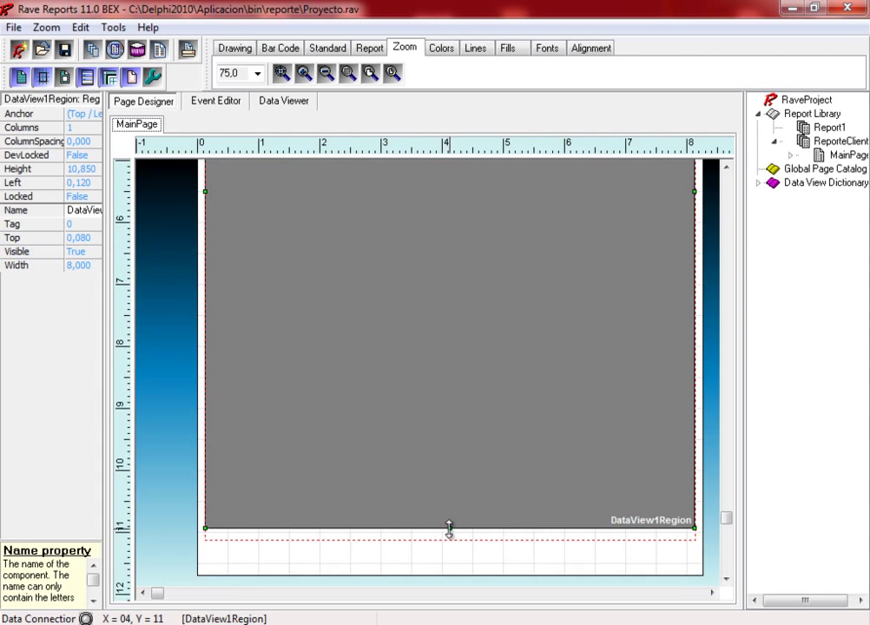
drag(450, 529, 451, 542)
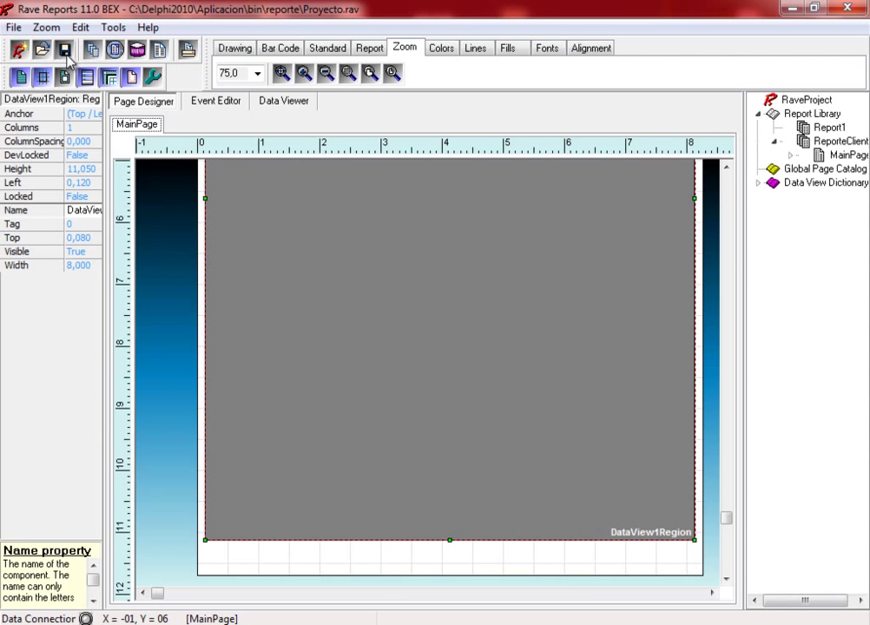
Step: Preview the client report full screen to check the adjusted title spacing and region
click(188, 51)
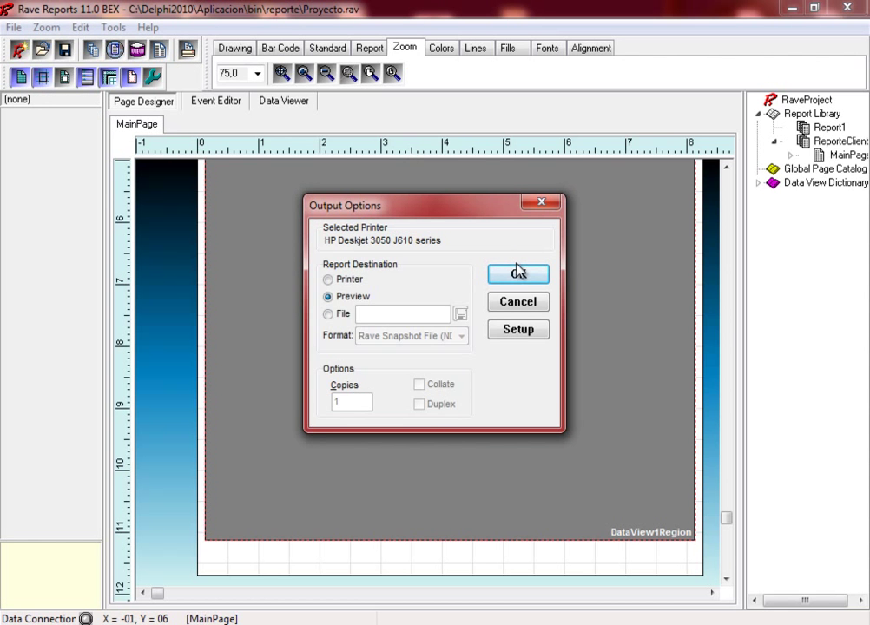
click(518, 273)
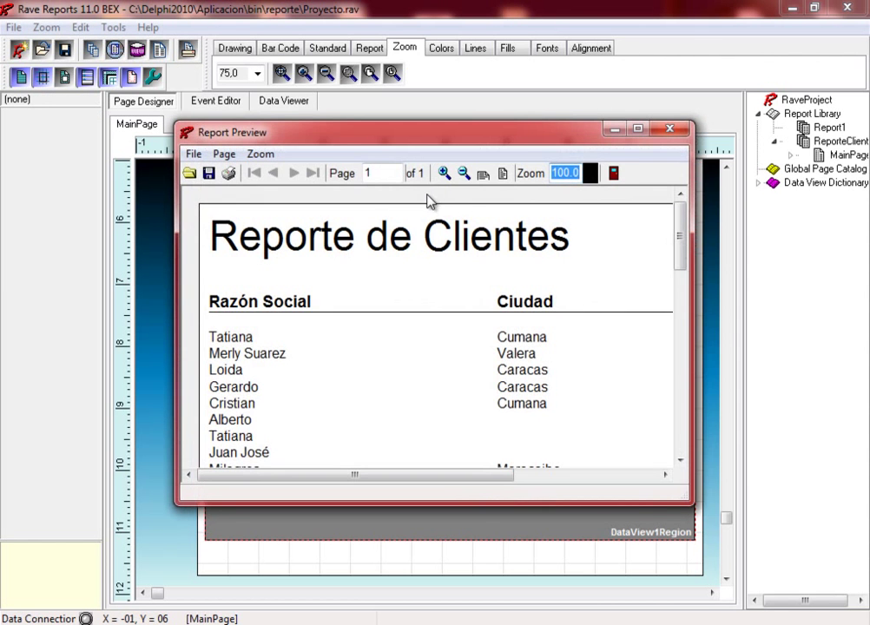
click(638, 130)
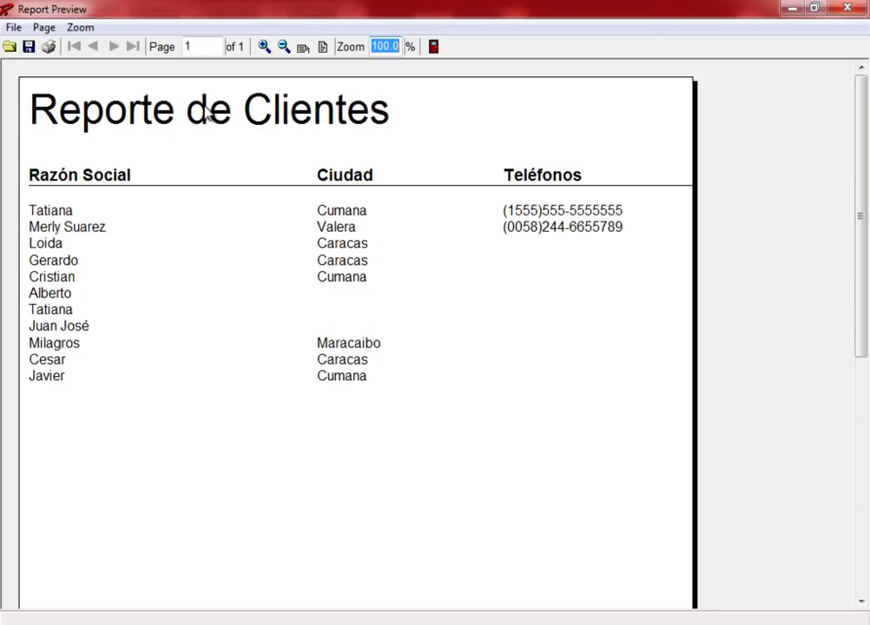
Step: Examine the file formats available for saving the previewed report, without saving, and close the preview
click(29, 47)
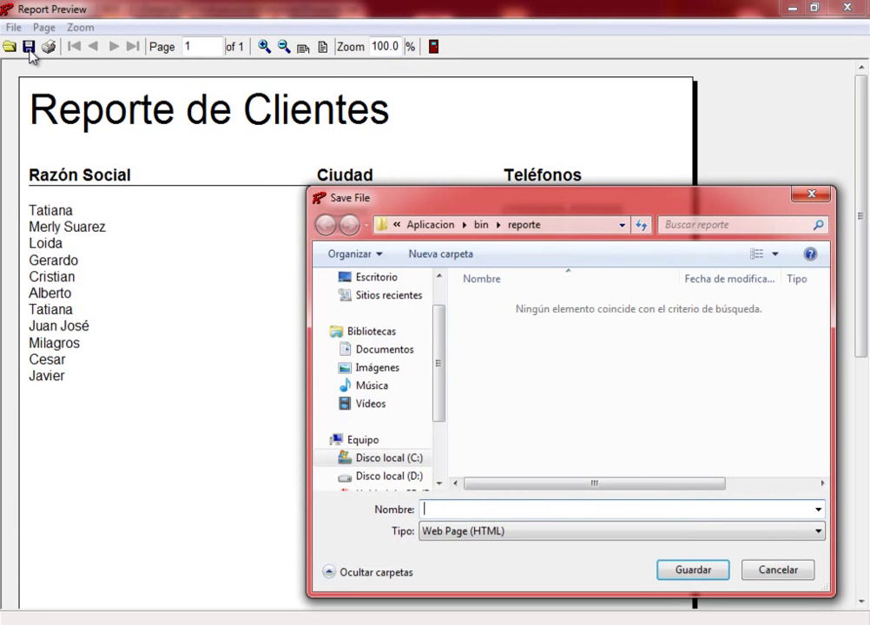
click(478, 538)
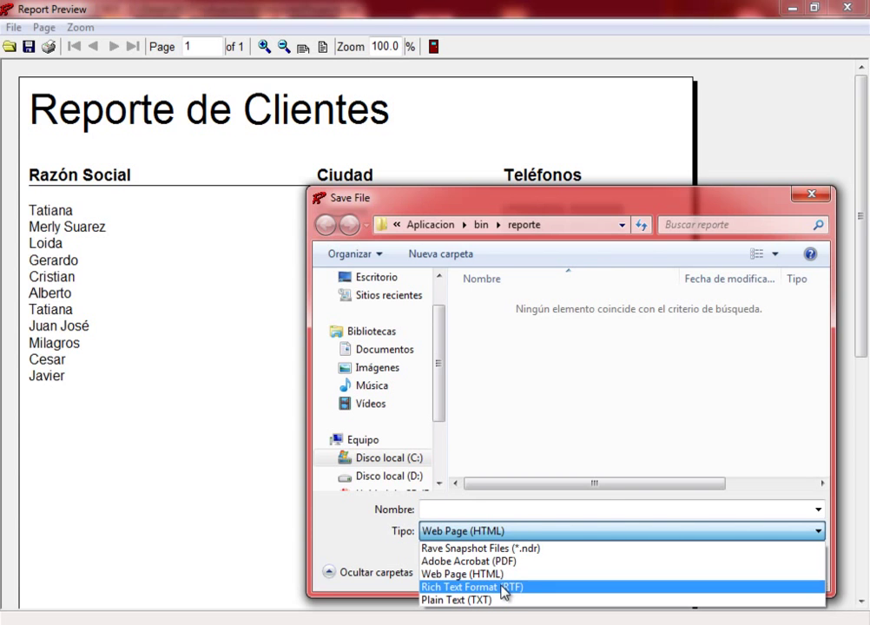
click(190, 427)
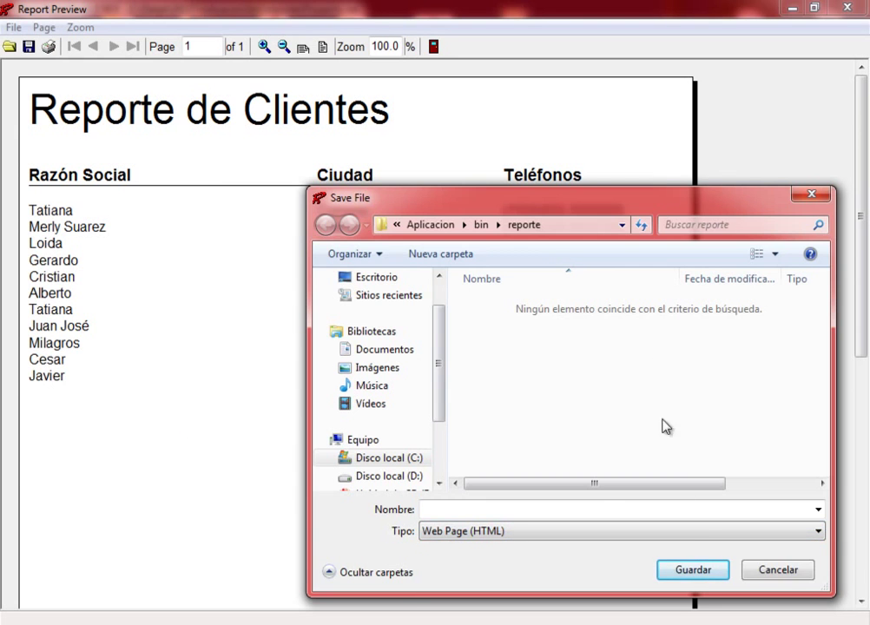
click(779, 570)
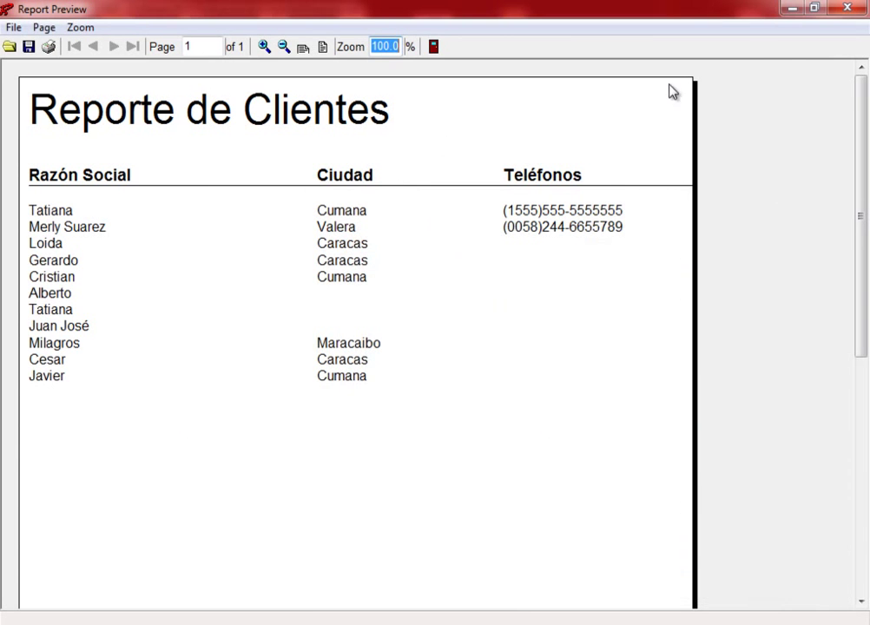
click(439, 52)
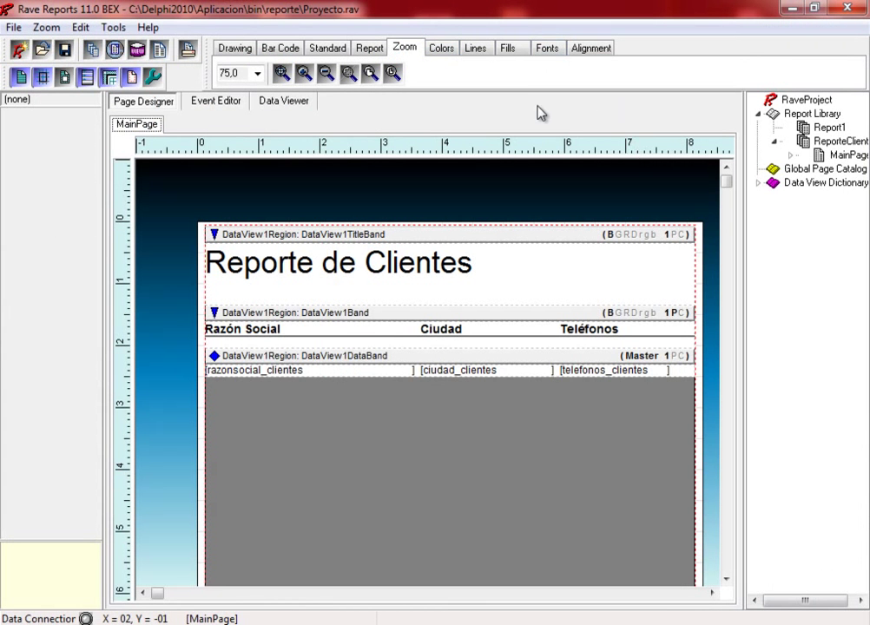
click(234, 49)
click(476, 264)
click(537, 247)
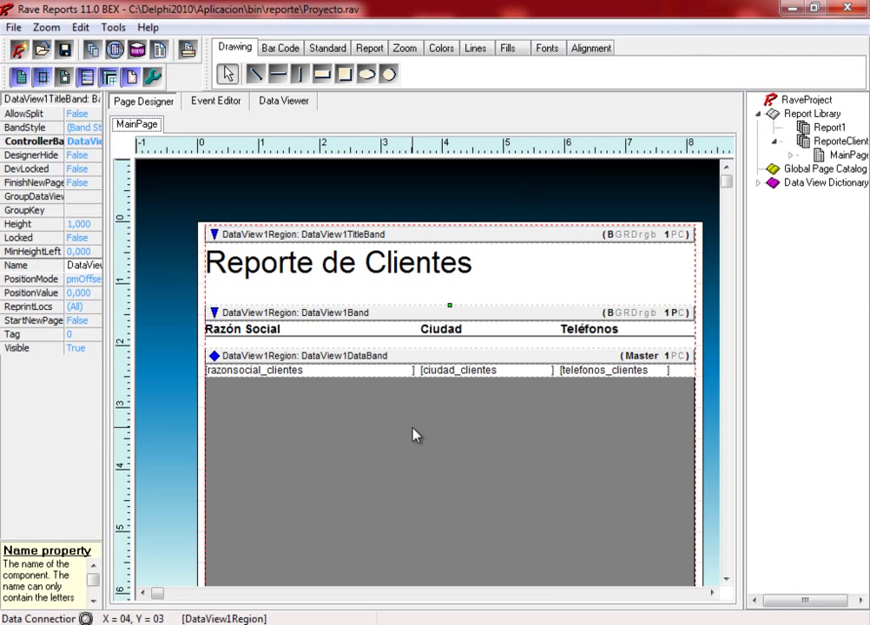
Step: Switch to Delphi and examine the Rave components available for the DMReportes data module
click(385, 621)
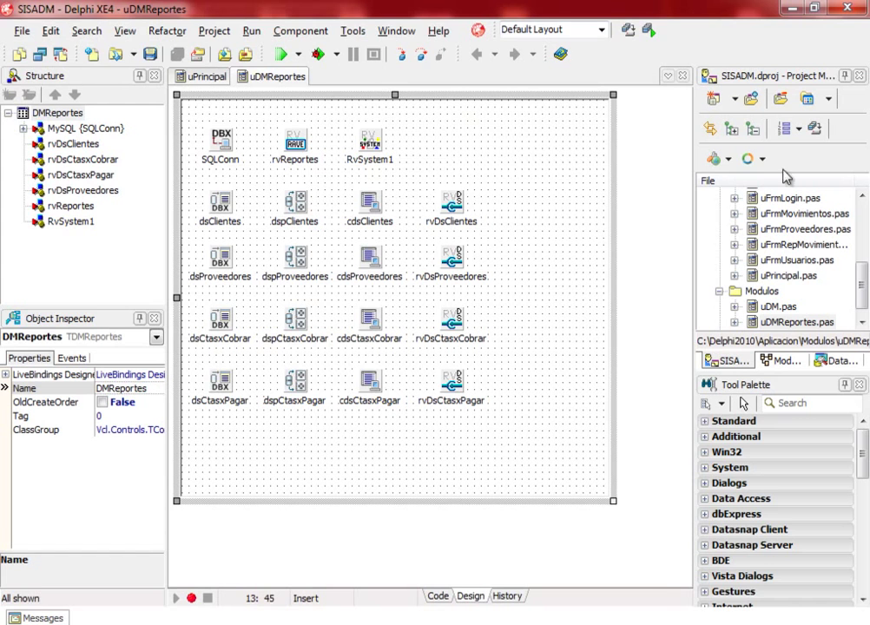
scroll(856, 459, down, 6)
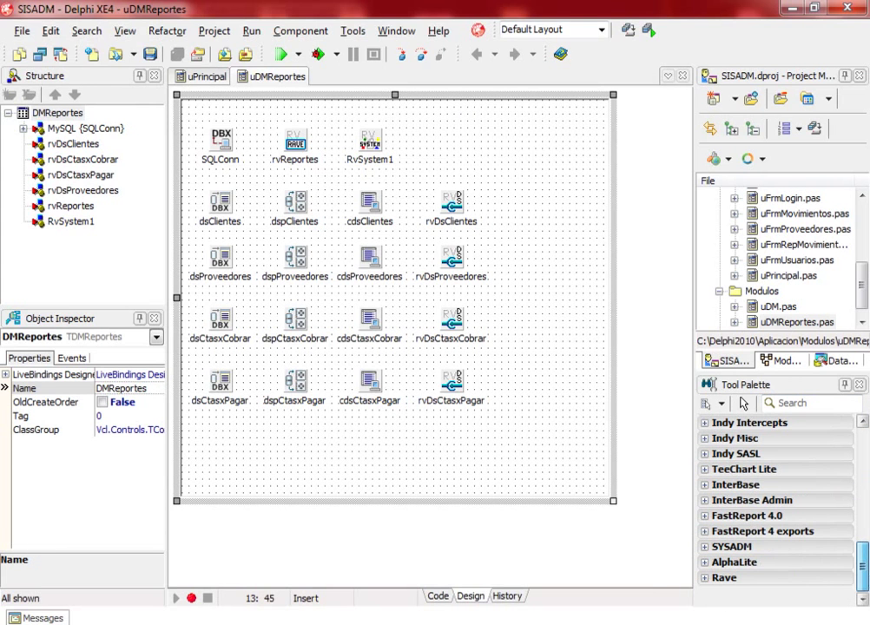
click(712, 579)
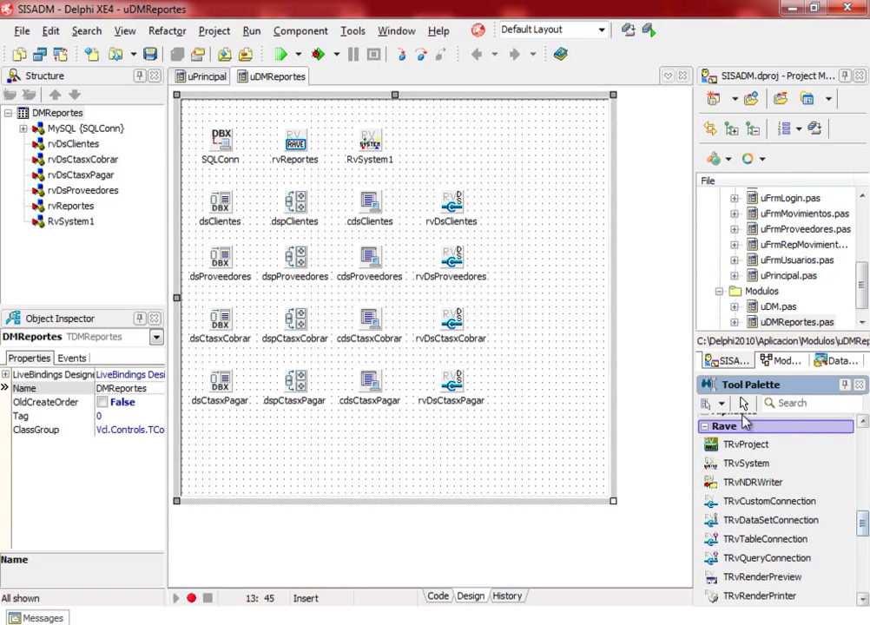
click(710, 426)
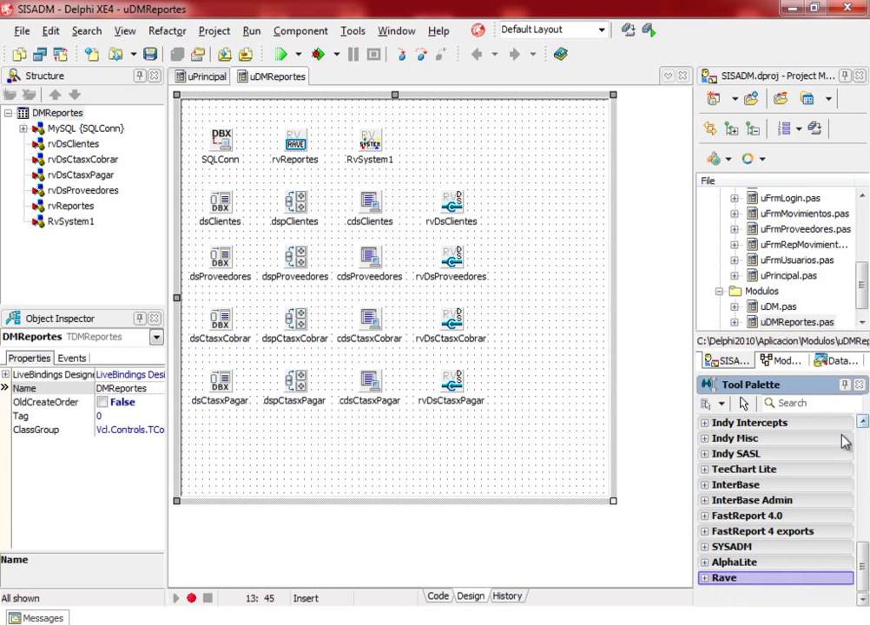
click(565, 382)
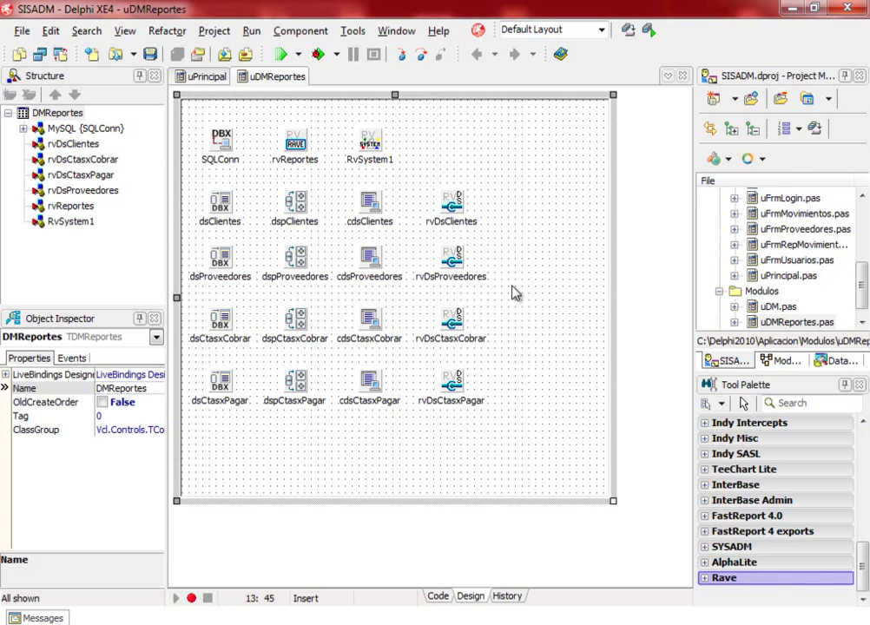